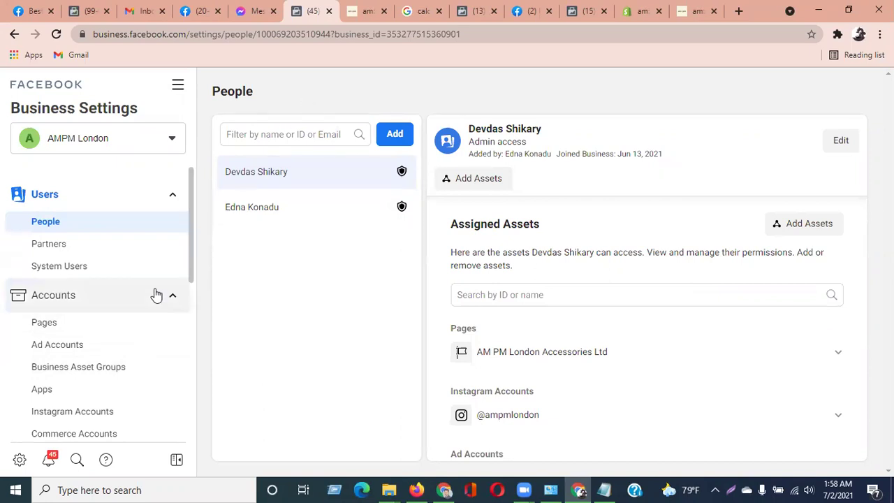
- Open the Pixels list among the data sources in the AMPM London business settings
scroll(156, 293, "down", 2)
scroll(148, 258, "up", 1)
scroll(149, 258, "up", 1)
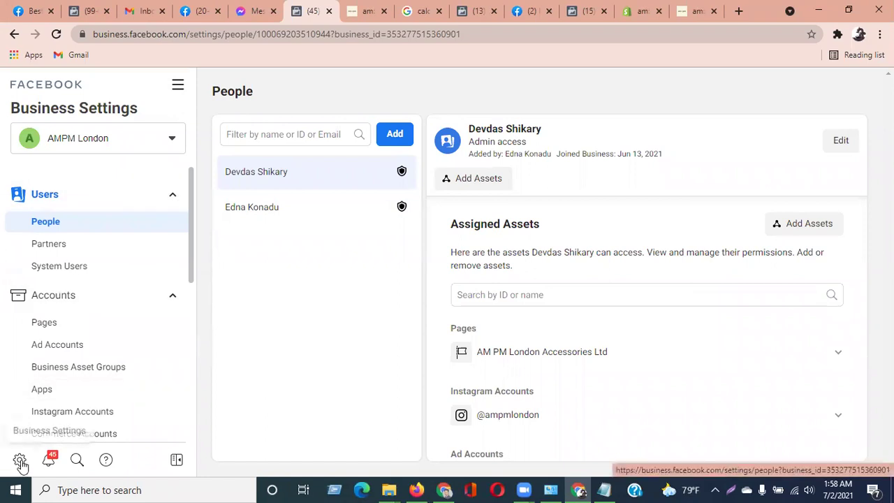
left_click(20, 461)
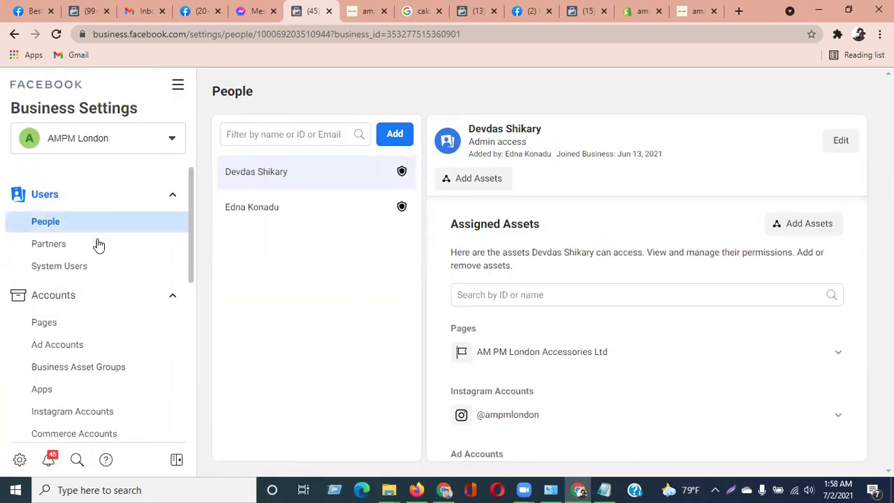
scroll(65, 383, "down", 2)
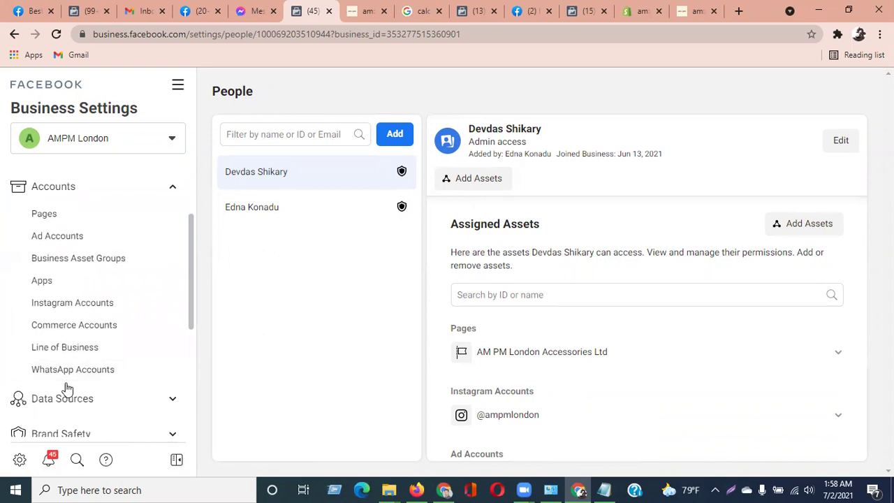
left_click(68, 402)
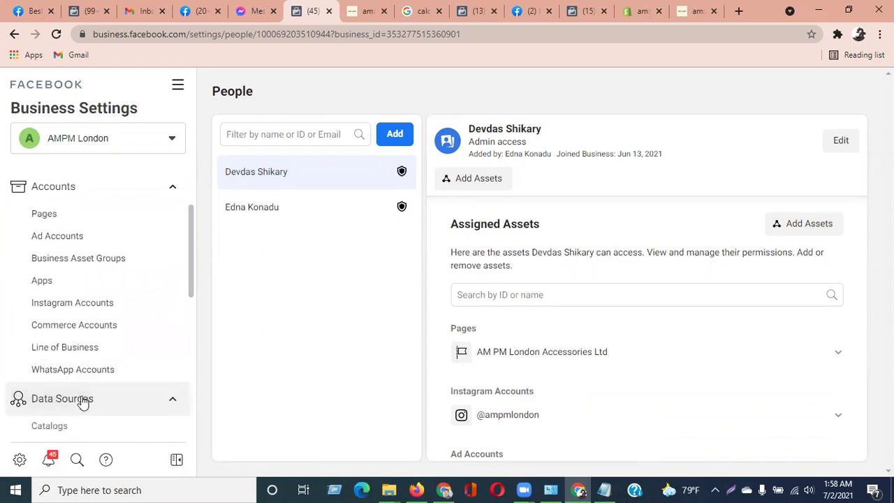
scroll(92, 385, "down", 2)
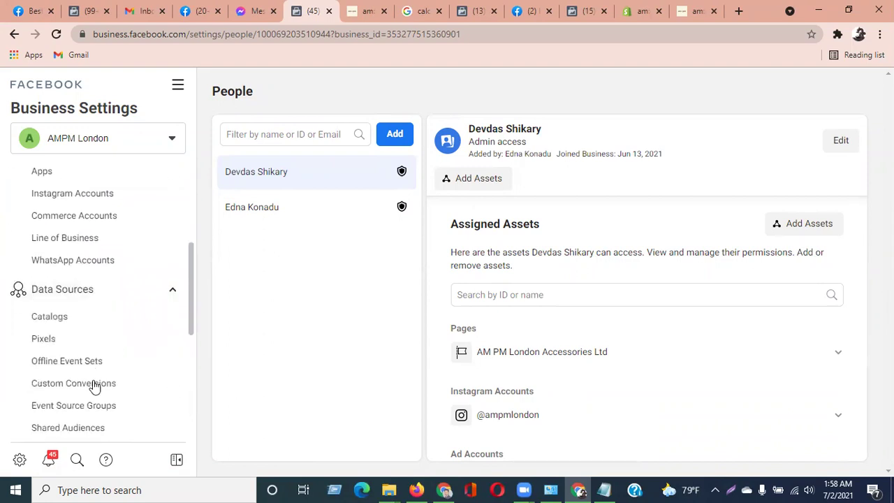
left_click(44, 339)
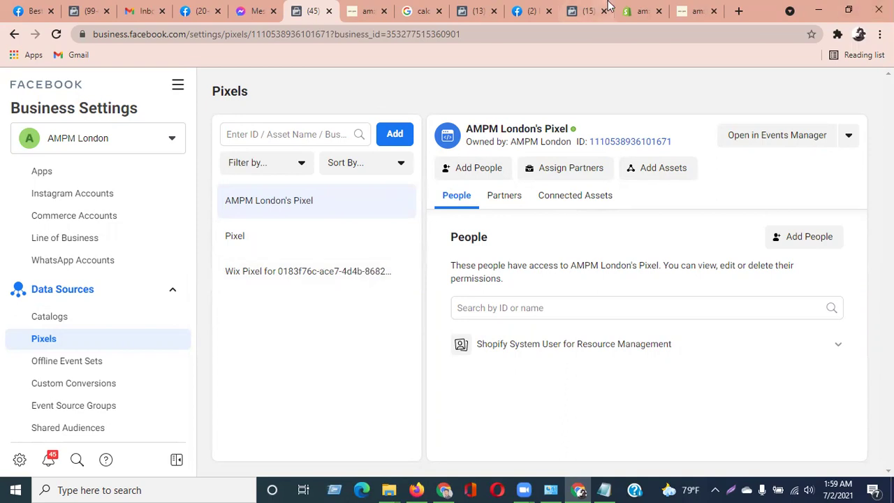
- Look over the ampmlondon.com homepage and return to the Pixels settings
left_click(695, 11)
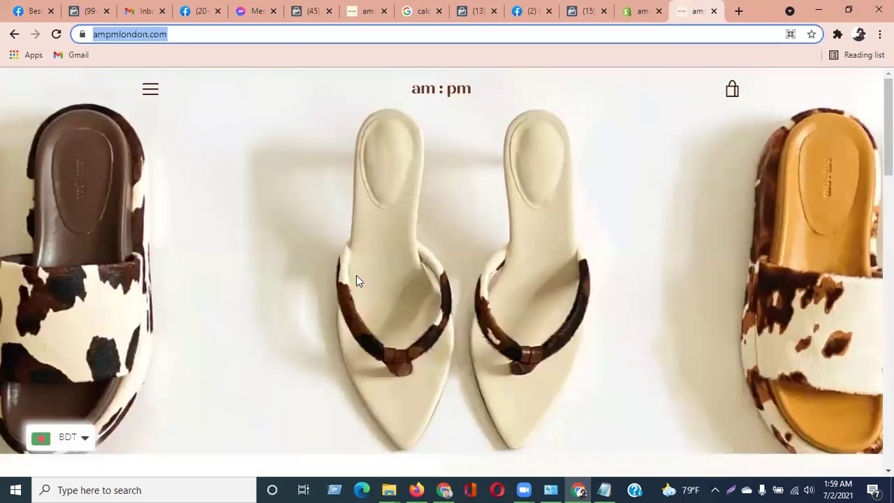
scroll(357, 280, "down", 6)
scroll(356, 279, "up", 6)
left_click(313, 5)
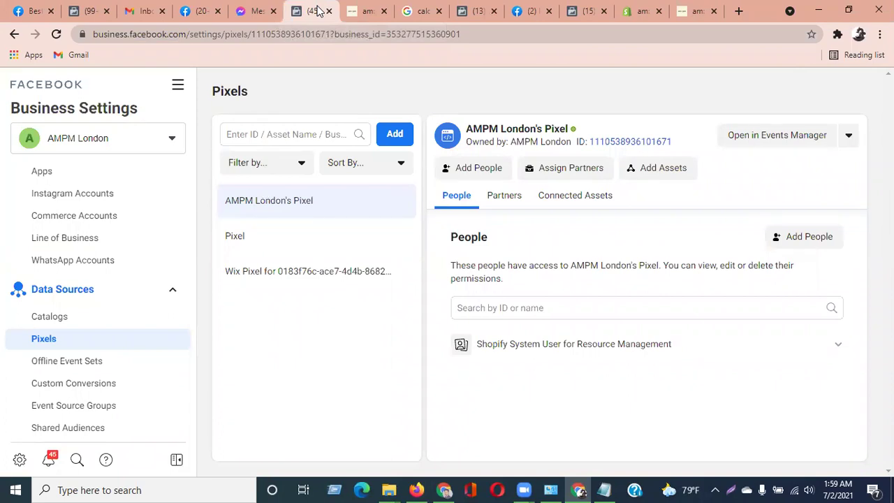
- Start adding a new pixel and name it "AMPM Pixel new"
left_click(392, 137)
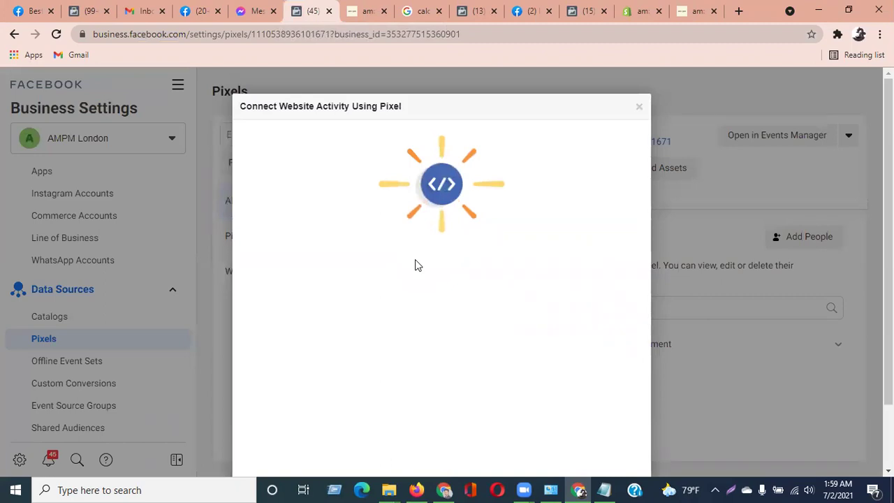
left_click_drag(383, 350, 202, 351)
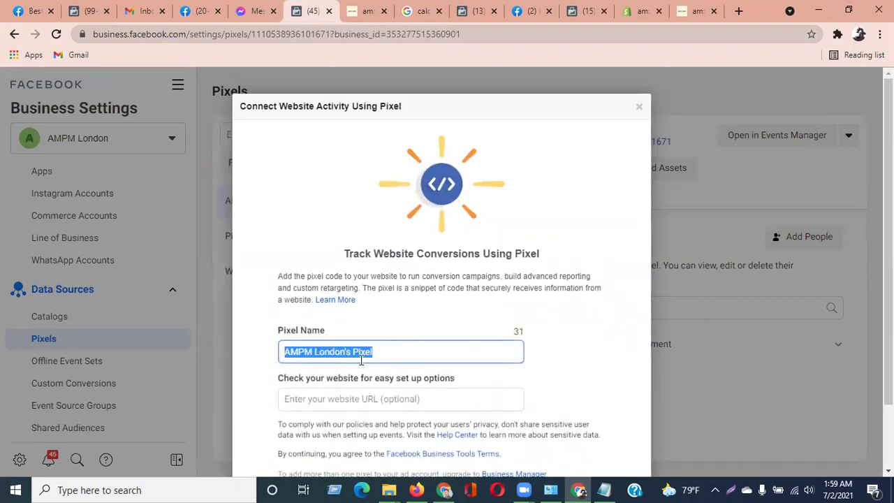
left_click(386, 358)
left_click_drag(351, 351, 314, 352)
key("BackSpace")
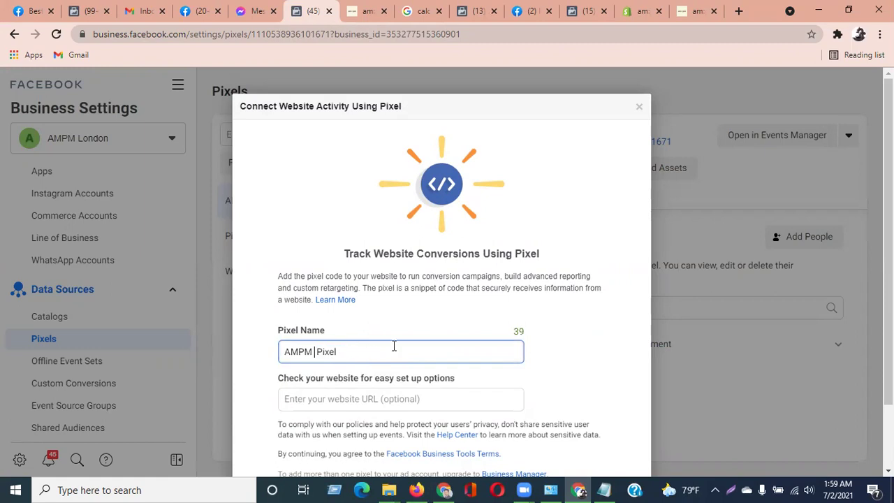
key("BackSpace")
left_click(697, 11)
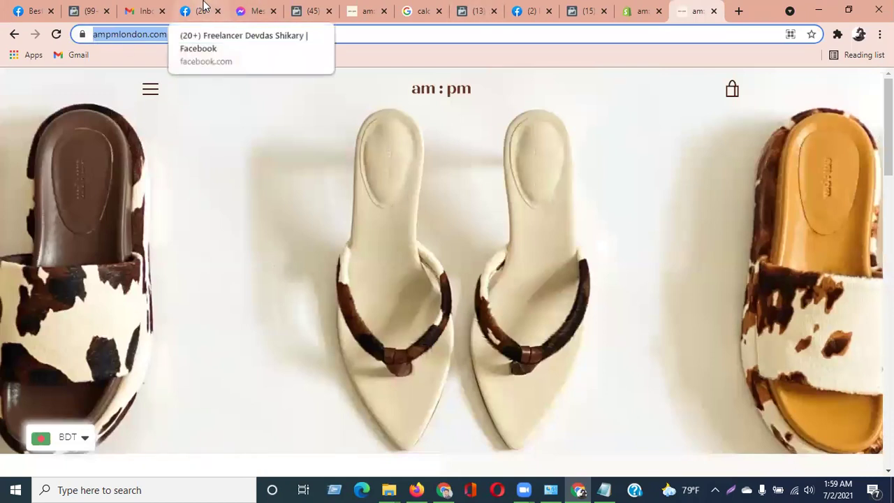
left_click(314, 5)
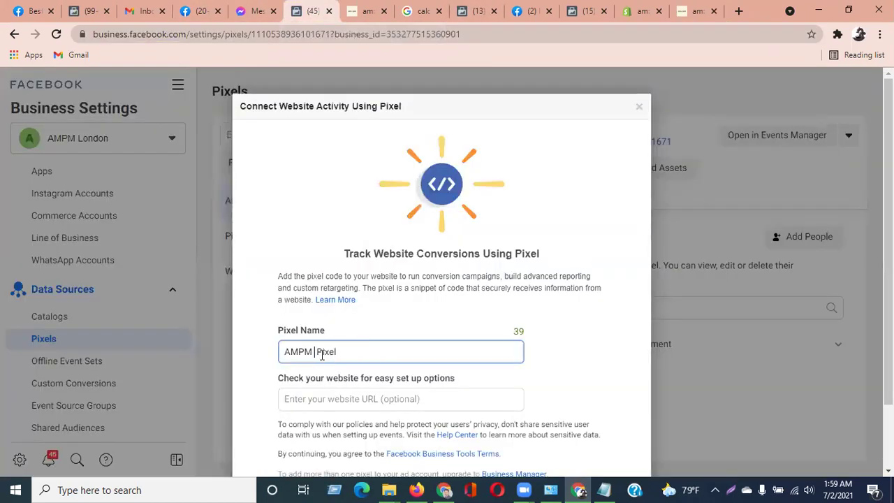
type("new")
scroll(468, 341, "down", 1)
left_click(394, 324)
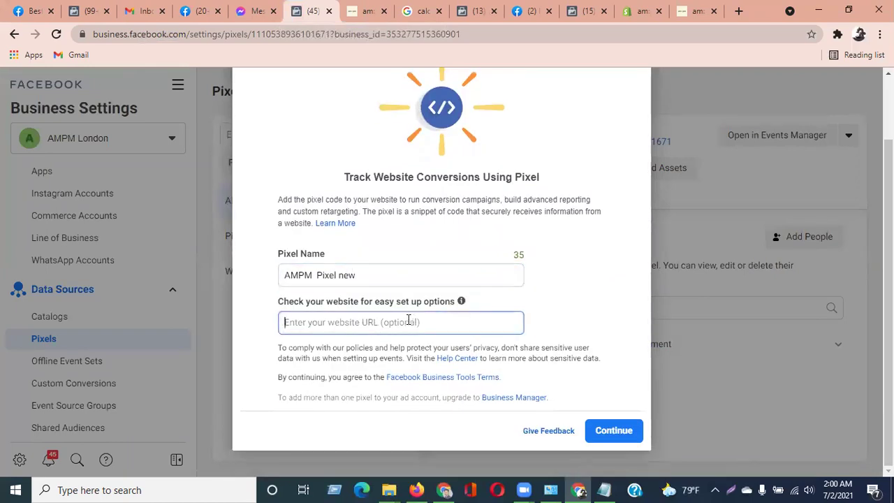
left_click(697, 12)
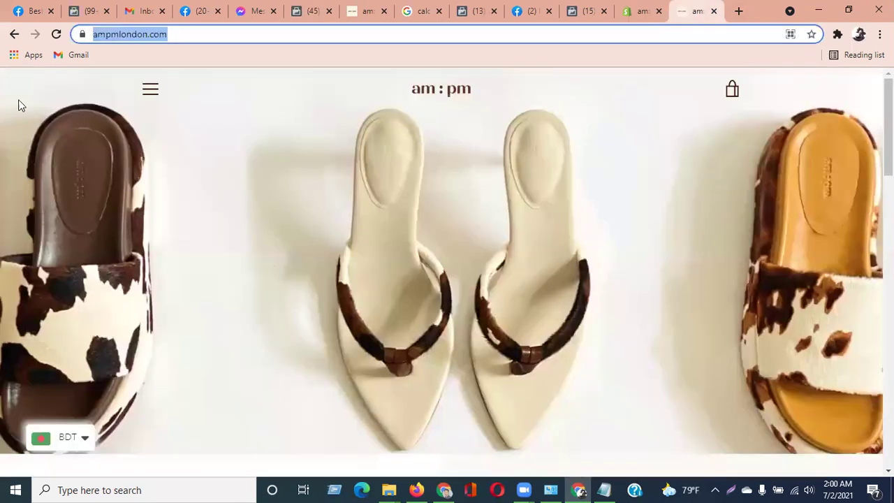
left_click(300, 11)
type("https://www.ampmlondon.com/")
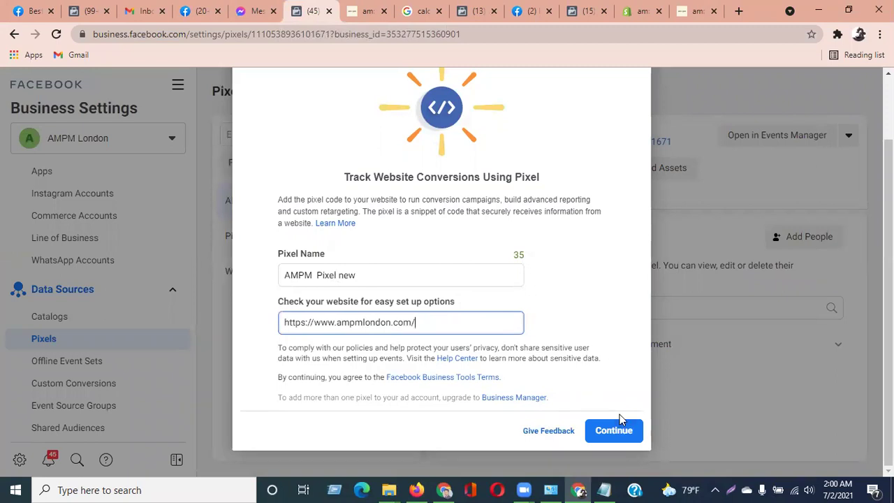
left_click(612, 430)
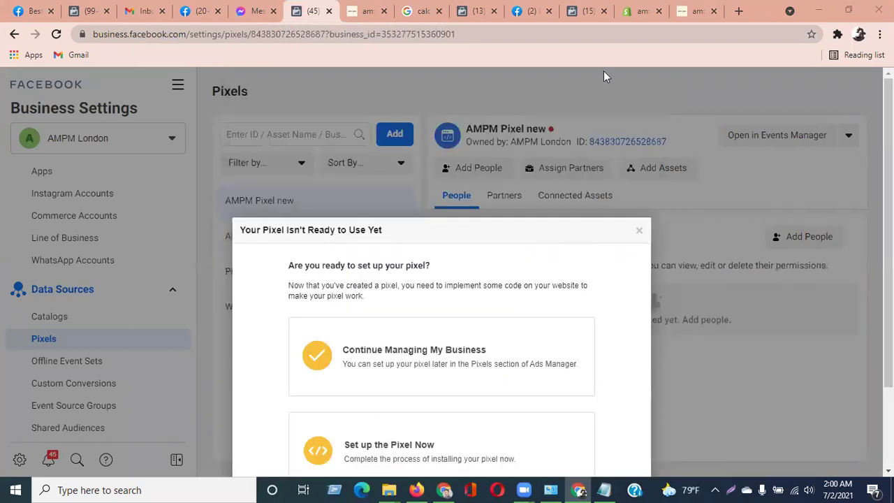
- Choose to set up the pixel now and review the available code installation methods
scroll(469, 369, "down", 2)
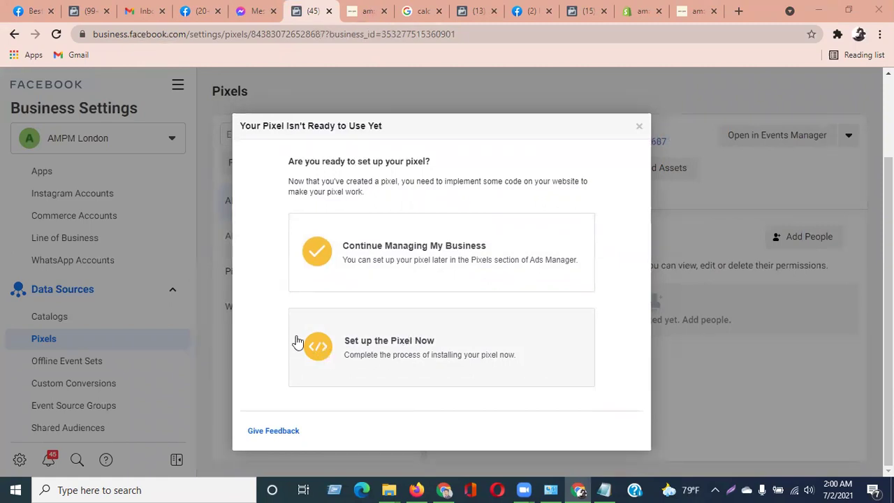
left_click(391, 355)
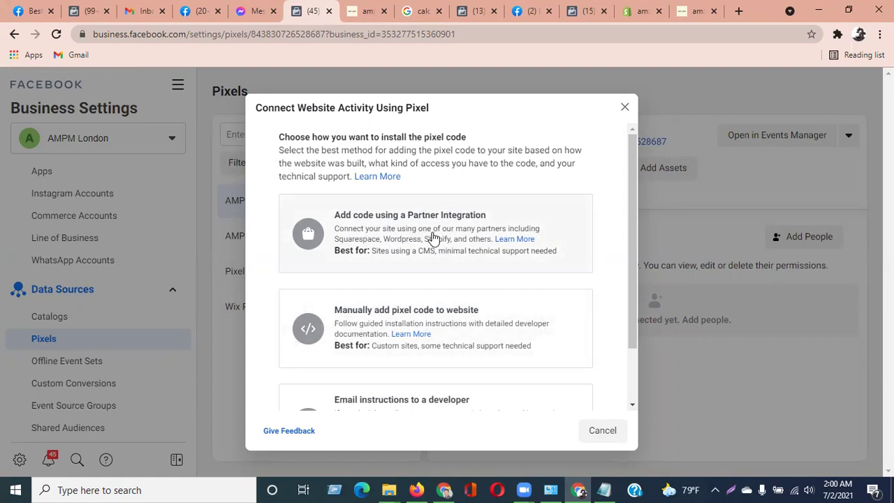
scroll(412, 302, "down", 1)
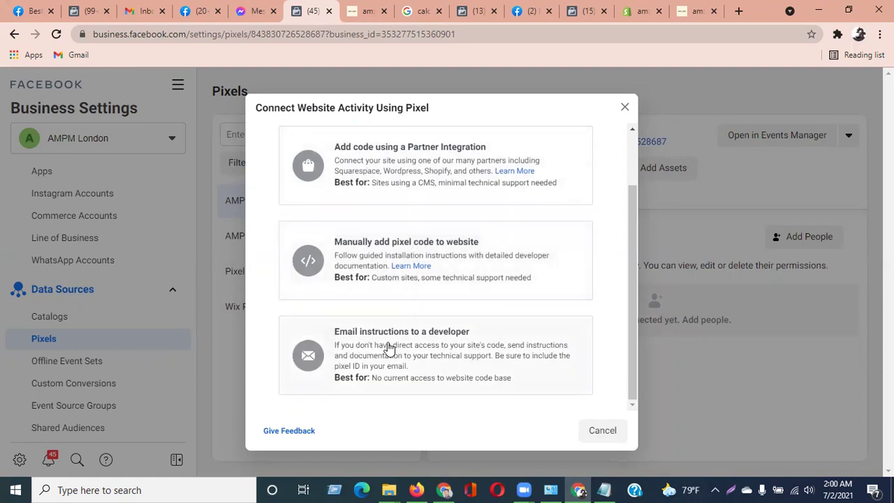
scroll(390, 348, "up", 1)
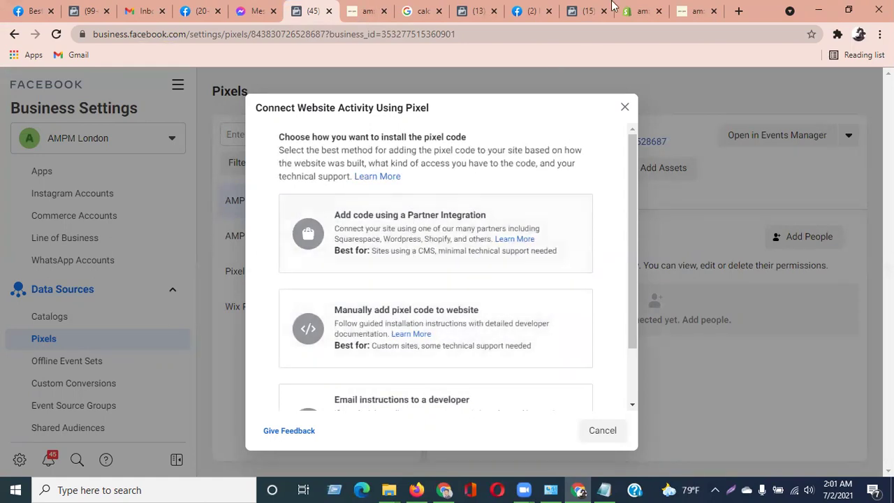
left_click(693, 11)
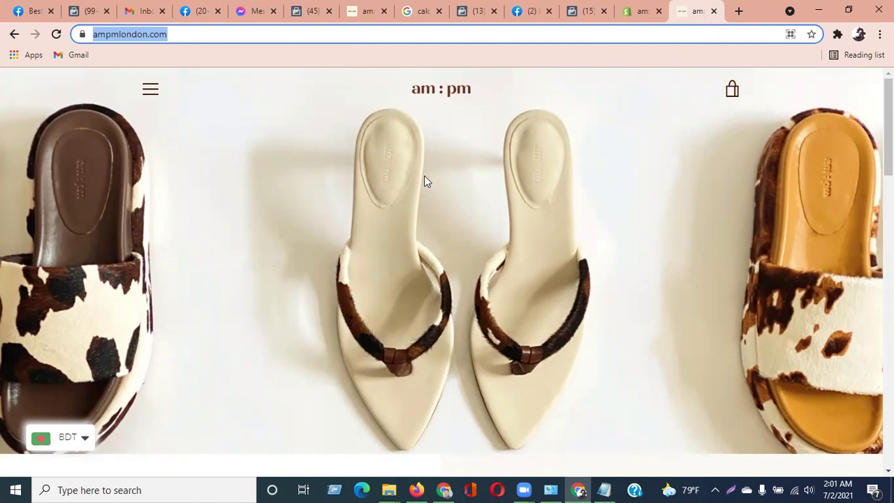
left_click(218, 35)
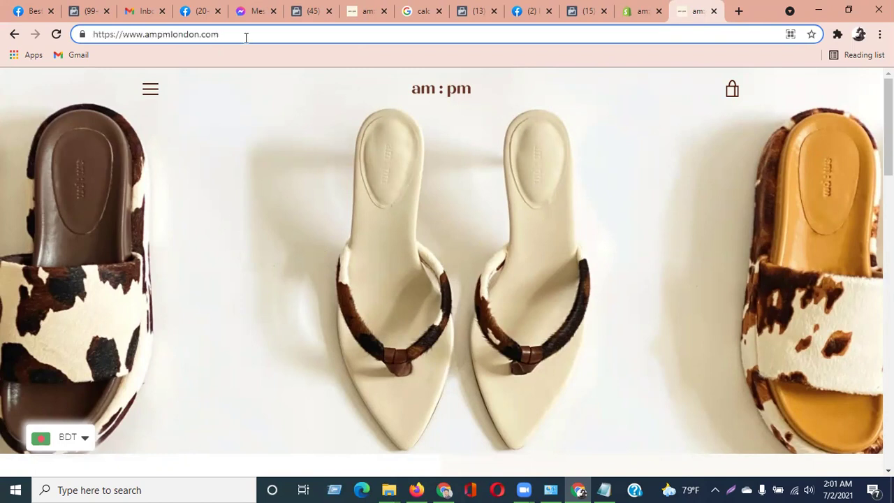
type("/")
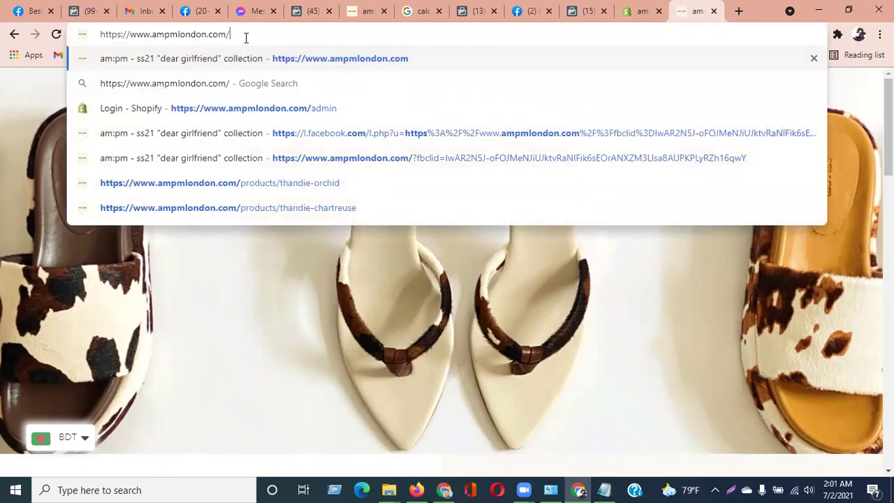
type("admin")
key("Return")
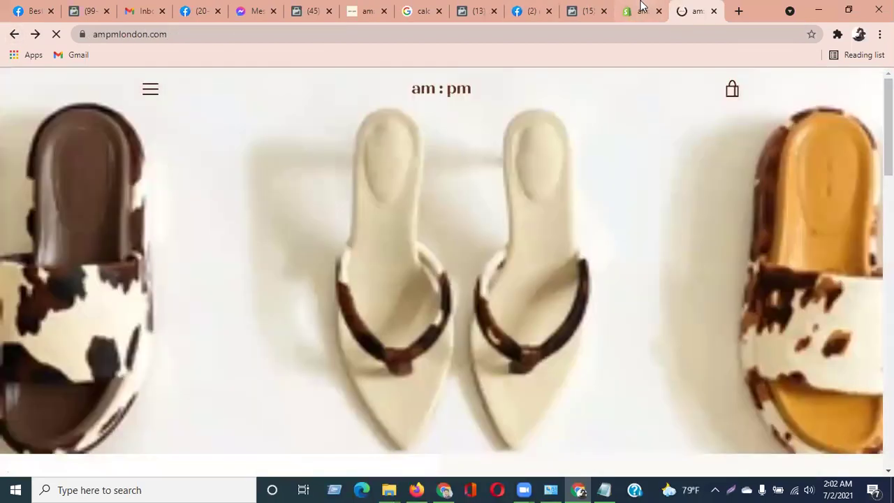
- Switch to the Shopify admin, look through the full Orders list and return to its home page
left_click(647, 10)
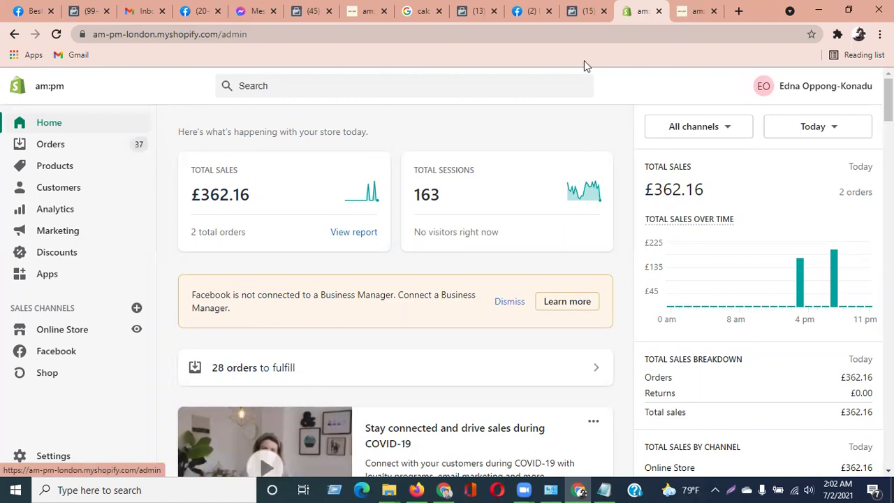
left_click(65, 149)
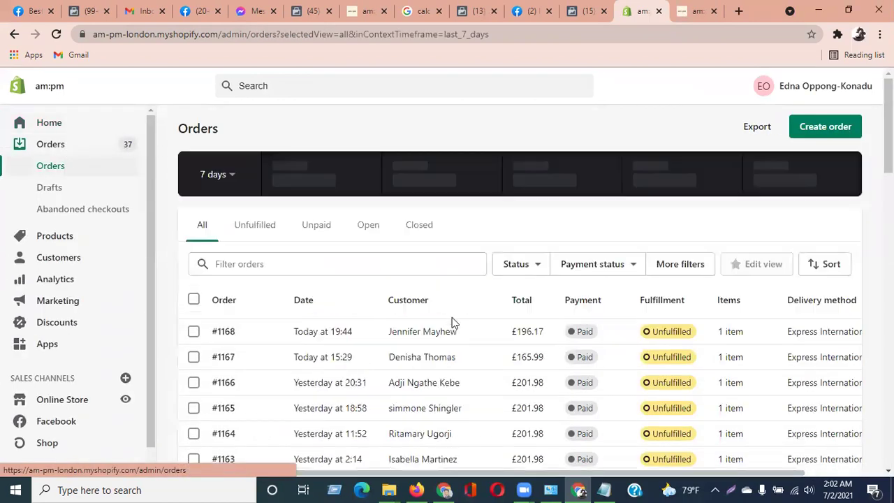
scroll(452, 320, "down", 1)
scroll(451, 321, "down", 4)
scroll(452, 322, "down", 15)
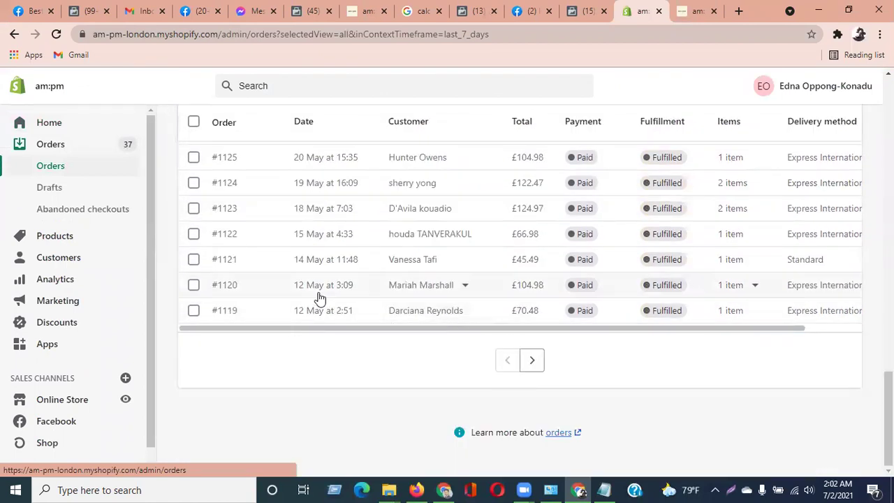
scroll(386, 293, "up", 4)
scroll(394, 332, "up", 10)
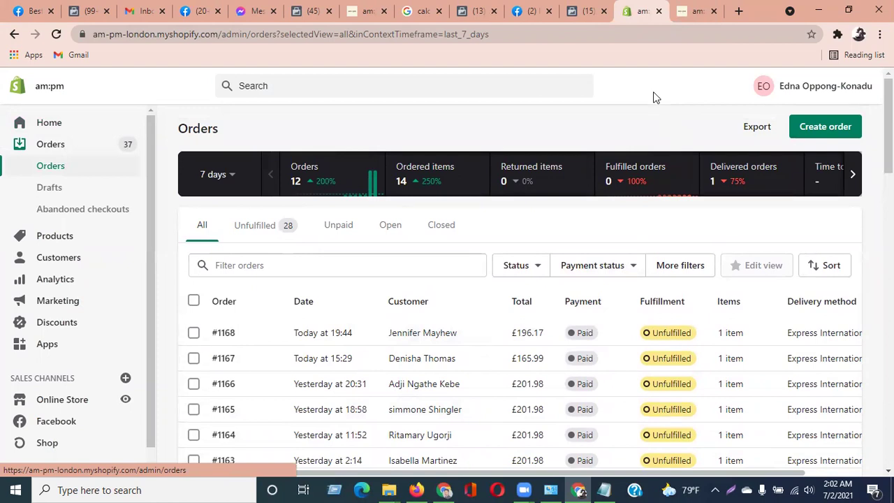
left_click(69, 132)
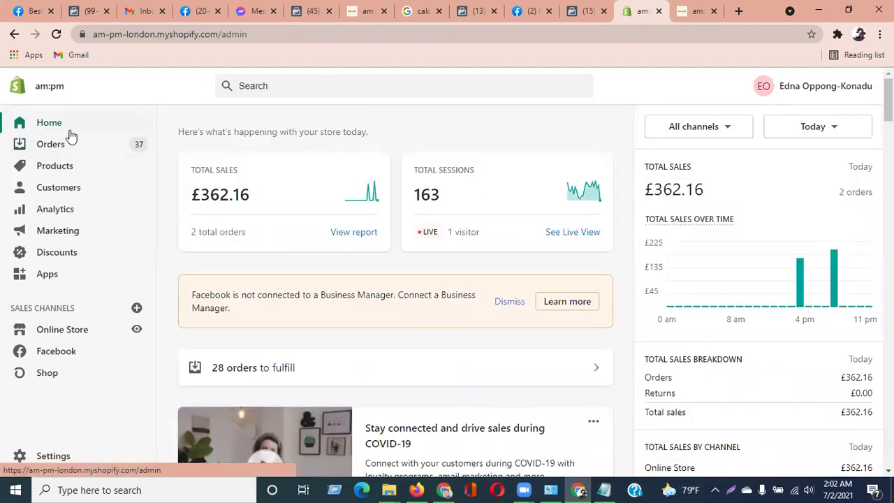
- Return to the pixel setup, choose to add the code using a partner integration and select Shopify as the partner
left_click(298, 8)
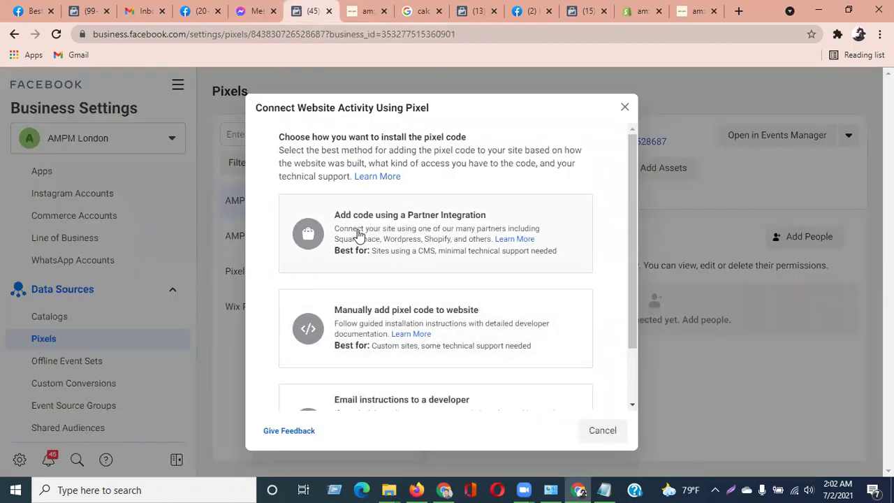
left_click(437, 233)
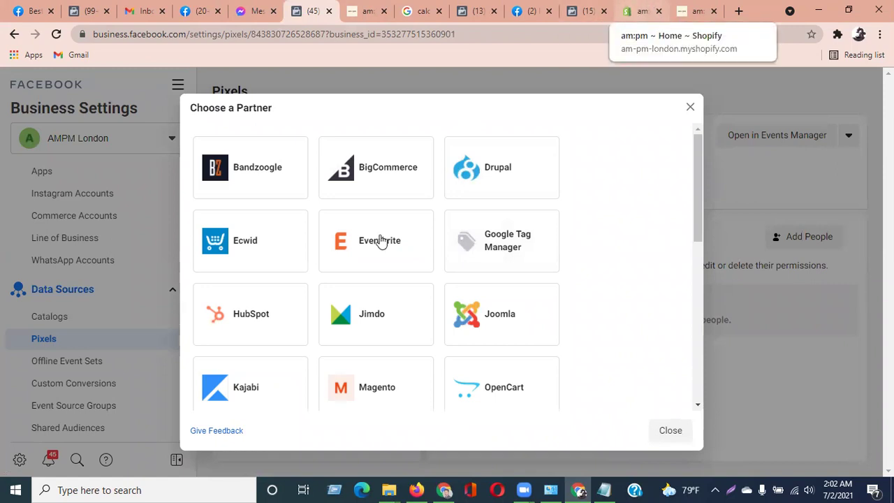
scroll(303, 290, "down", 3)
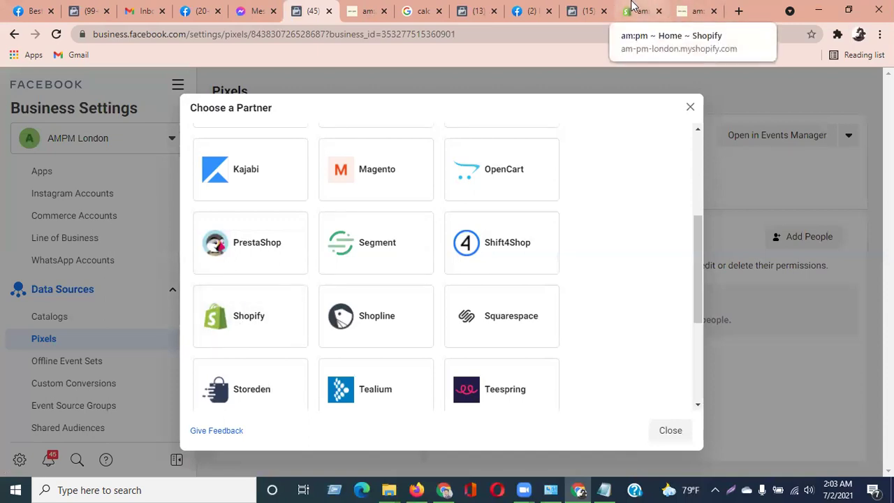
left_click(235, 318)
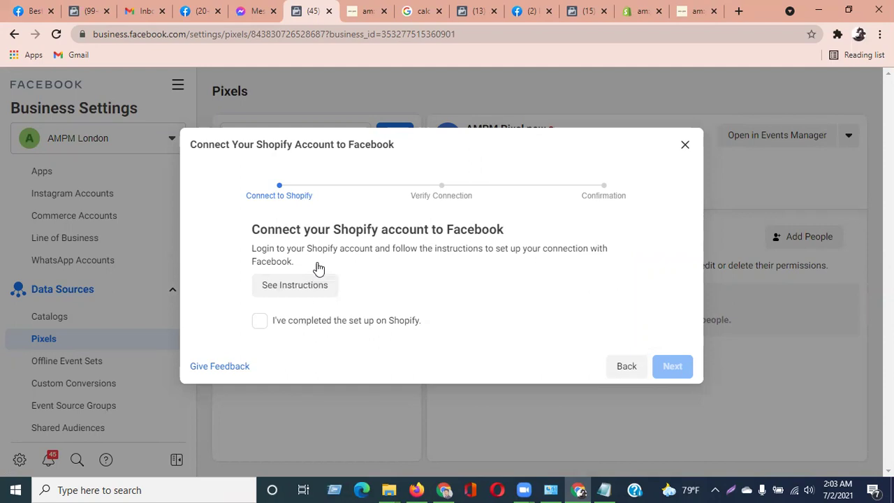
- Switch to the Shopify admin, browse the sales channels available to add and close the list without adding one
left_click(637, 9)
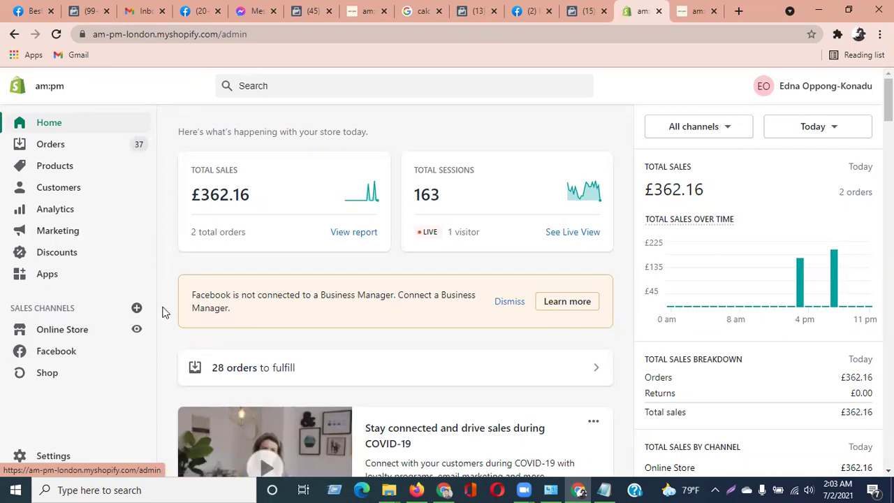
left_click(137, 310)
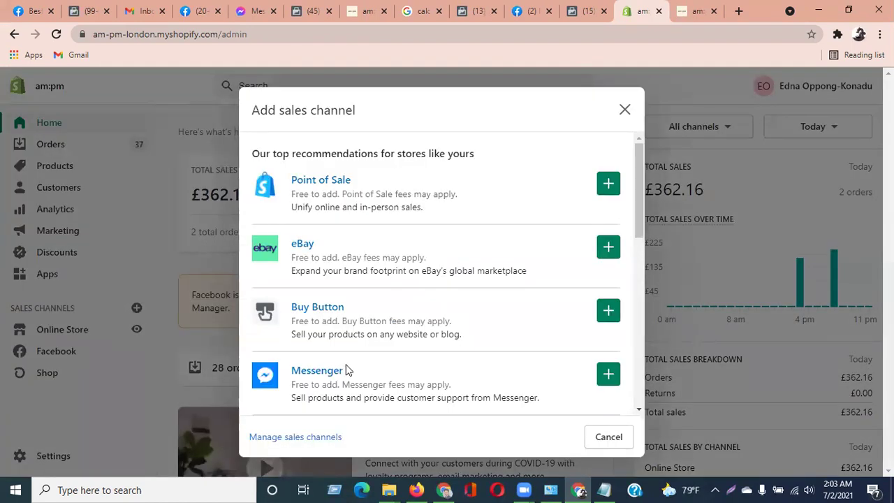
scroll(348, 371, "down", 7)
scroll(347, 371, "up", 7)
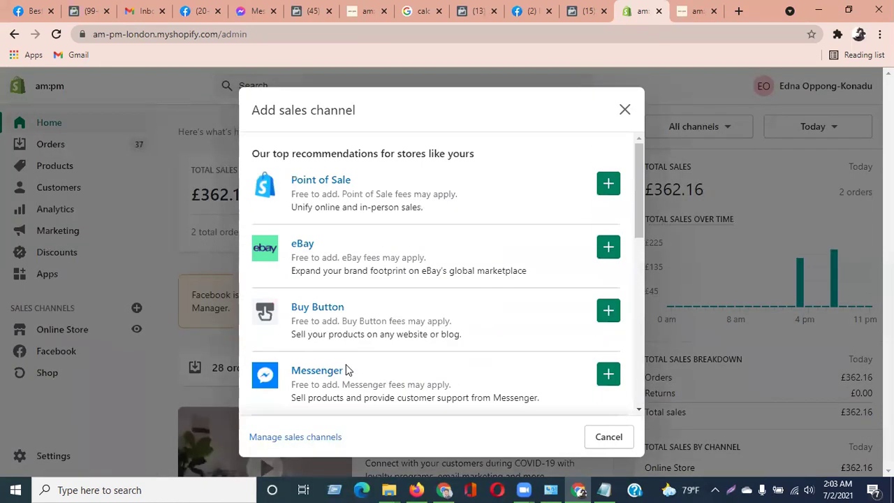
left_click(625, 110)
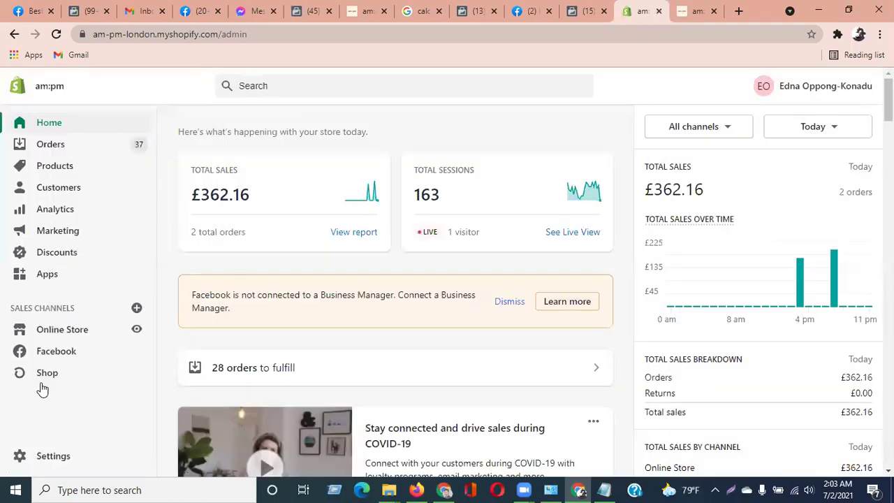
- Open the Facebook sales channel, review its features and start the setup for selling products on Facebook
left_click(57, 351)
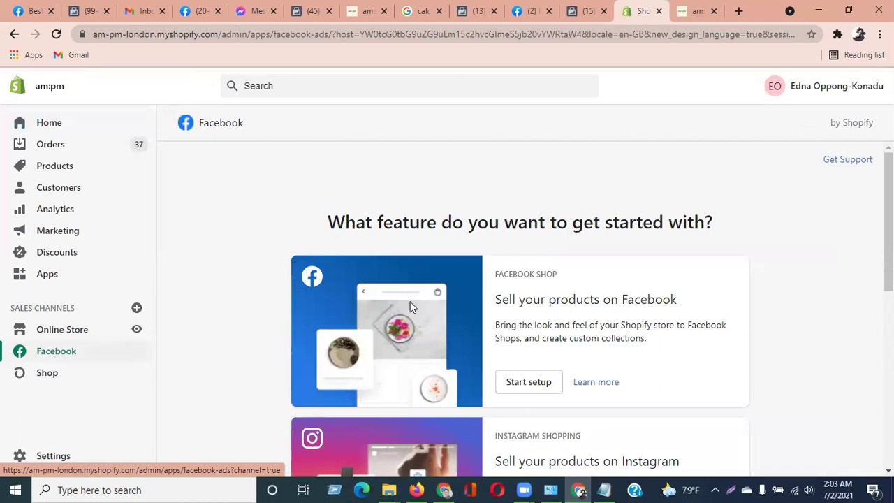
scroll(704, 271, "down", 6)
scroll(704, 271, "up", 6)
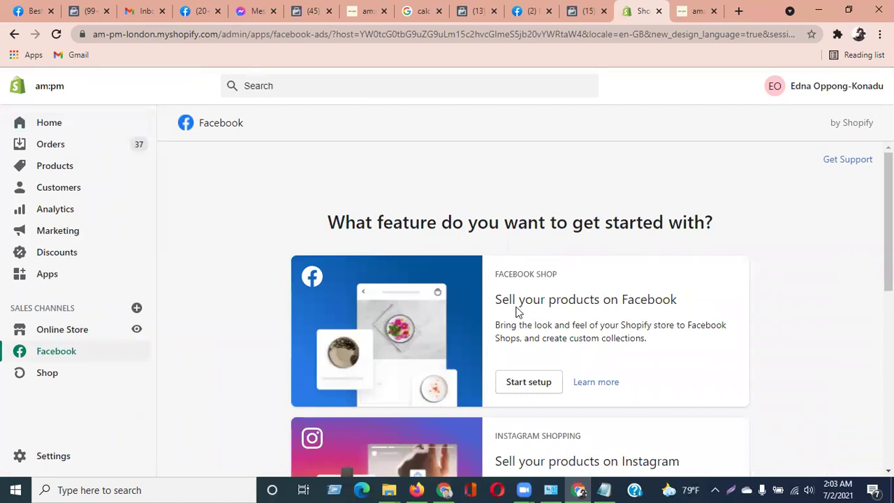
left_click_drag(684, 302, 494, 299)
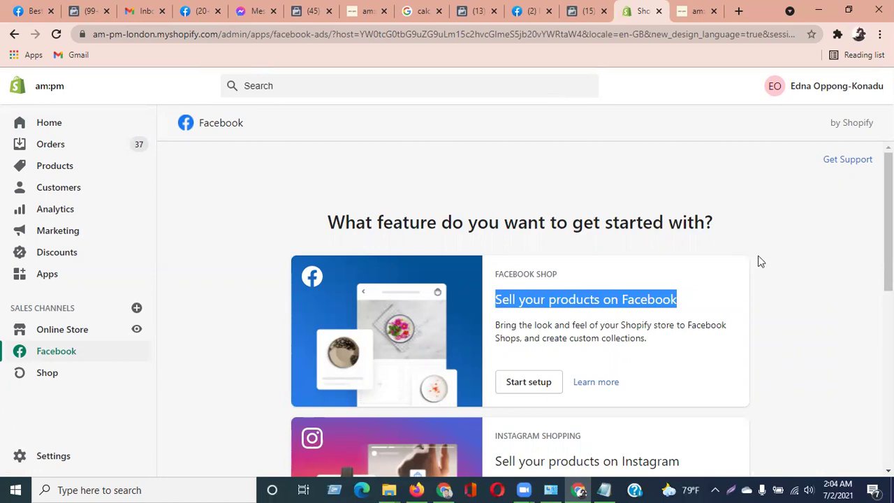
left_click(517, 385)
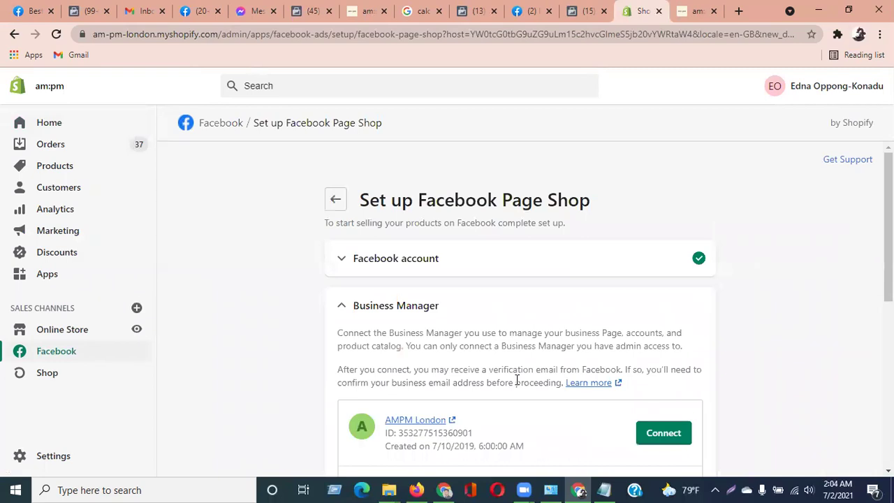
- Compare the Business Manager accounts offered in the Facebook Page Shop setup with the business shown in Facebook Business Settings
scroll(668, 189, "down", 2)
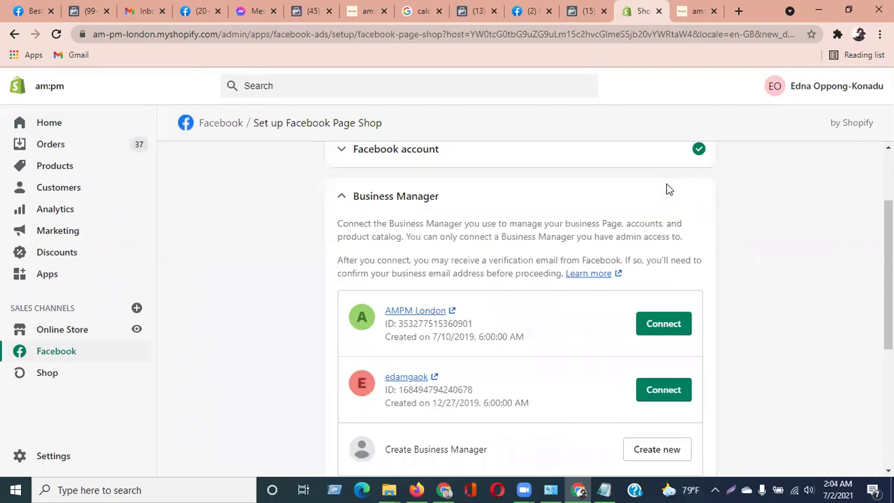
scroll(417, 389, "down", 3)
scroll(416, 389, "up", 2)
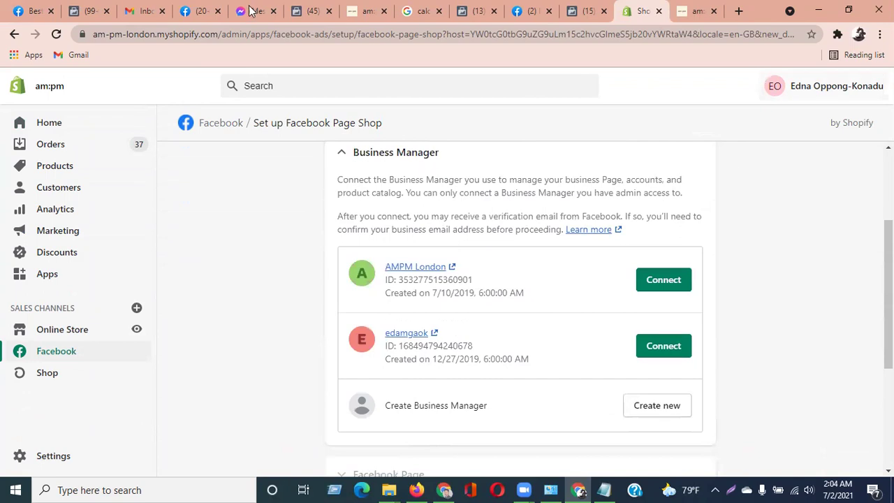
left_click(303, 9)
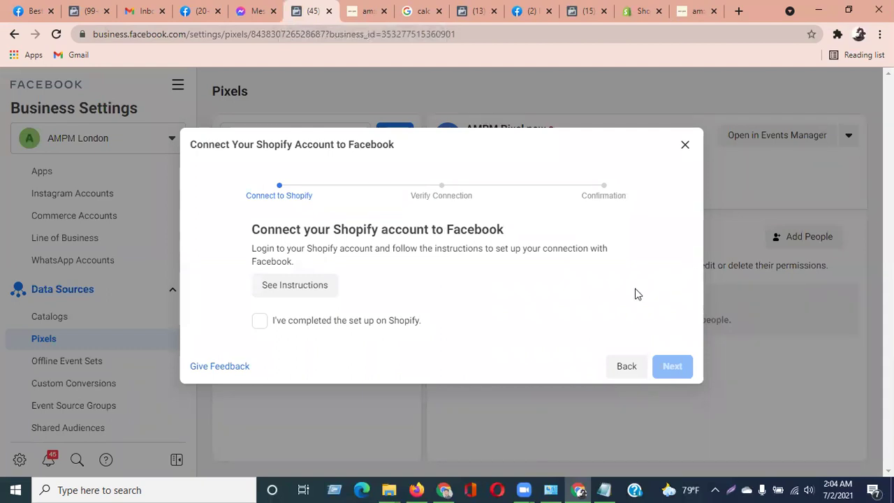
left_click(634, 7)
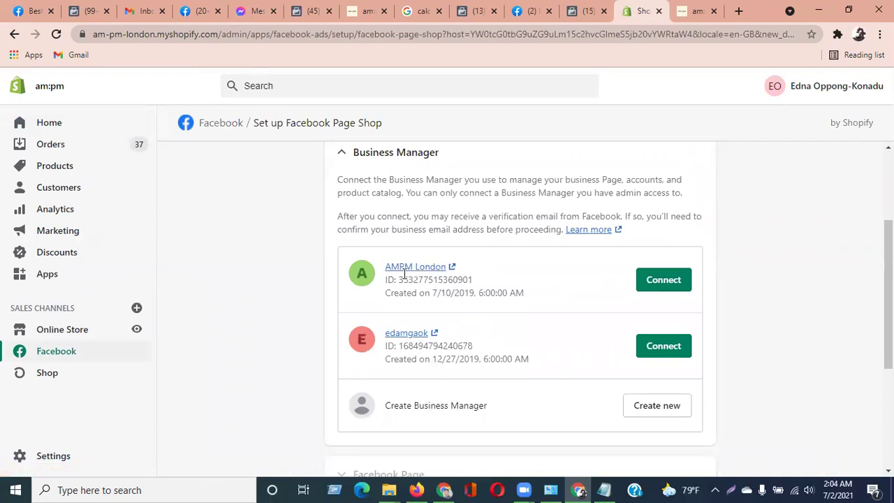
left_click(313, 9)
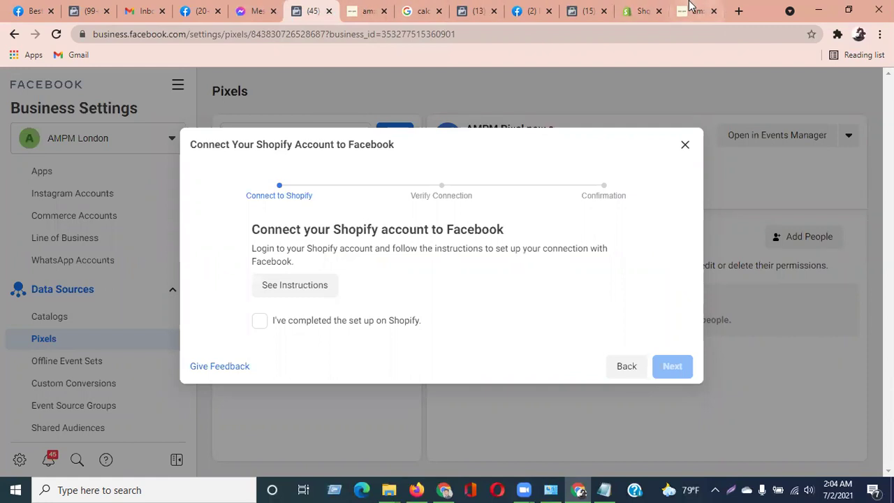
left_click(636, 10)
scroll(440, 370, "down", 3)
scroll(449, 351, "up", 4)
scroll(448, 300, "up", 2)
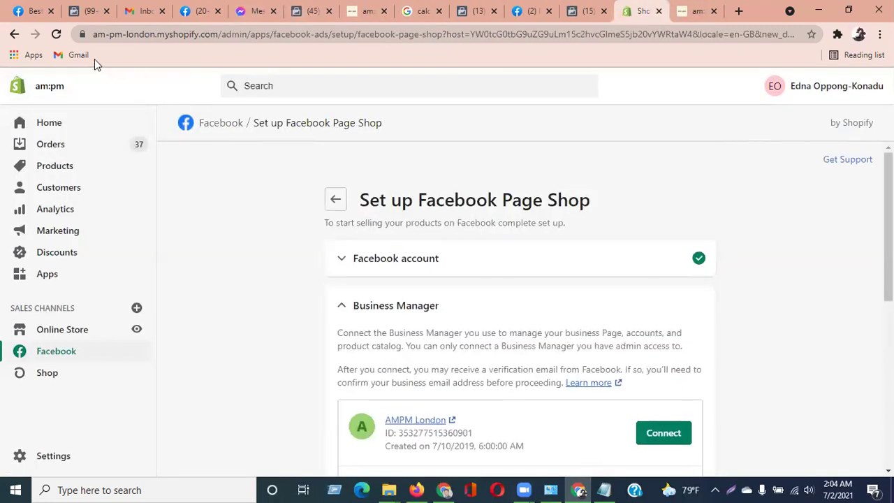
- Reload the Facebook Page Shop setup page and review its Business Manager section and the remaining setup sections
left_click(56, 34)
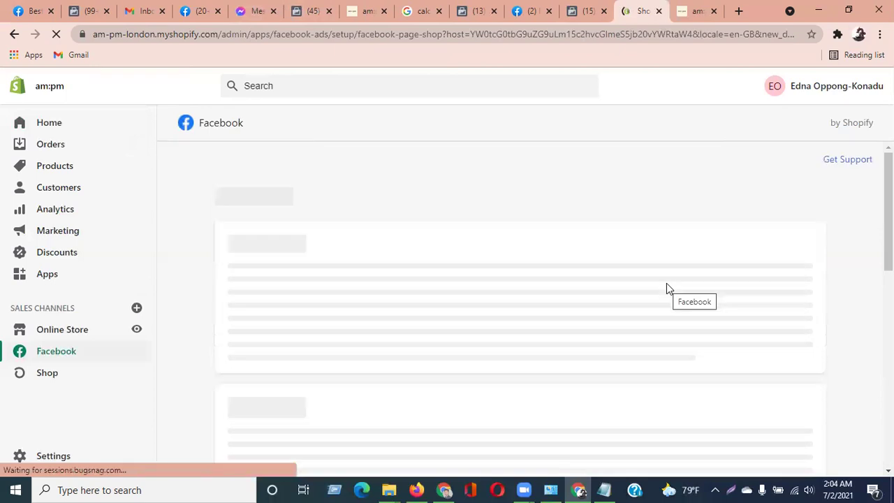
scroll(656, 322, "down", 2)
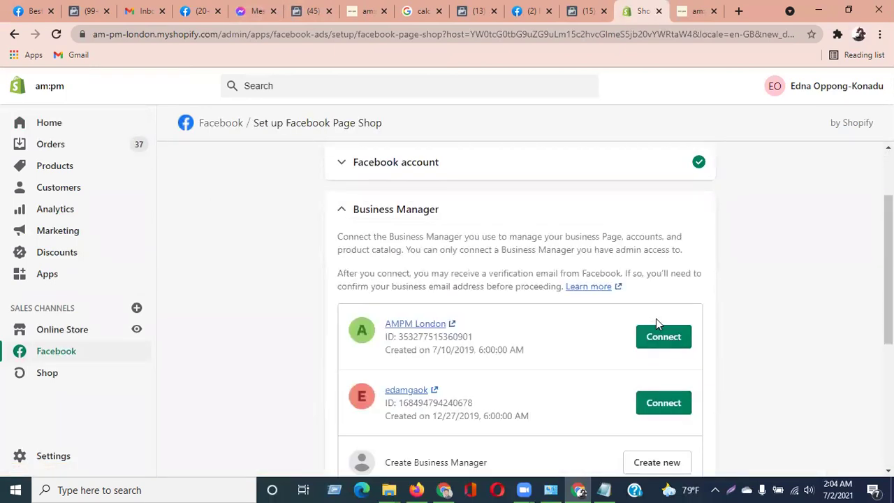
scroll(631, 318, "down", 2)
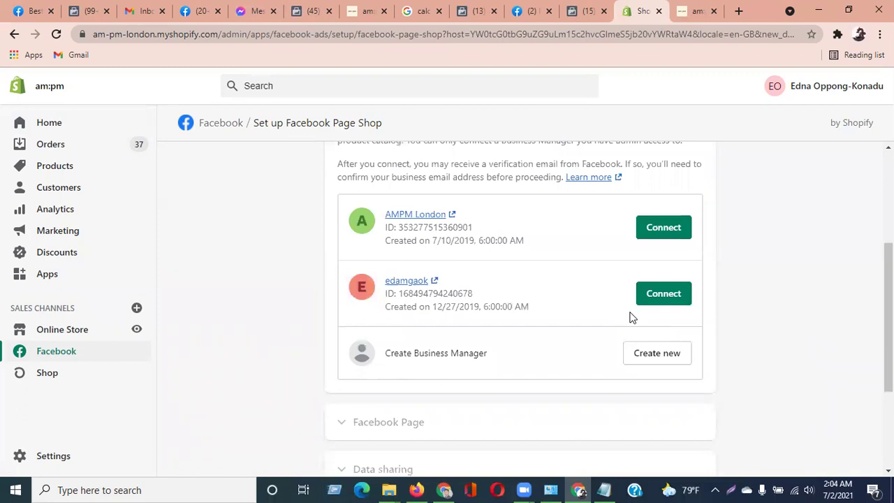
scroll(631, 318, "up", 2)
scroll(631, 318, "up", 2)
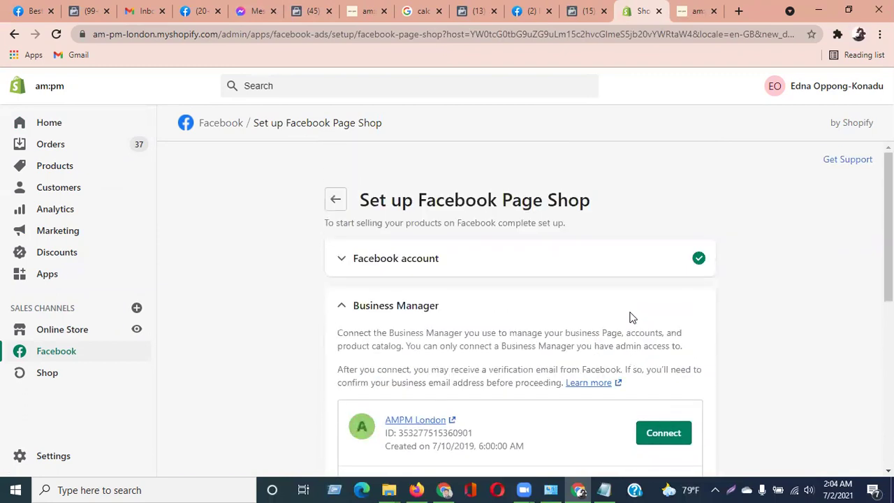
scroll(631, 317, "down", 3)
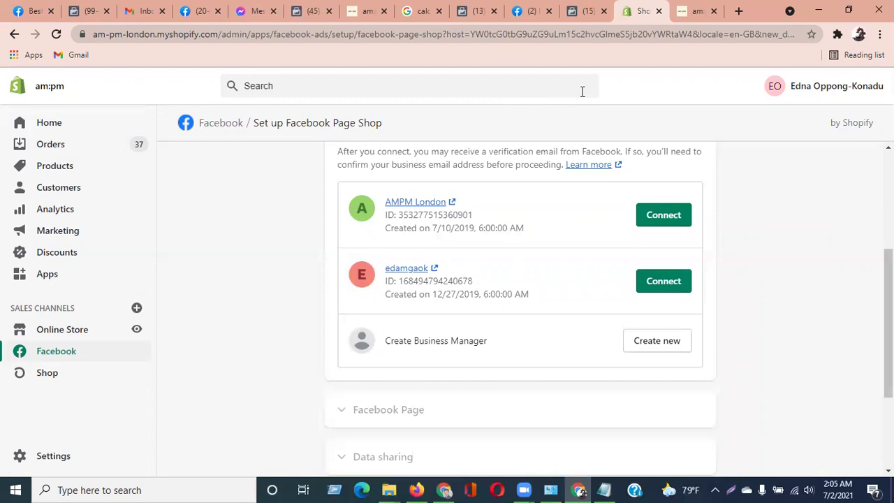
scroll(583, 92, "up", 3)
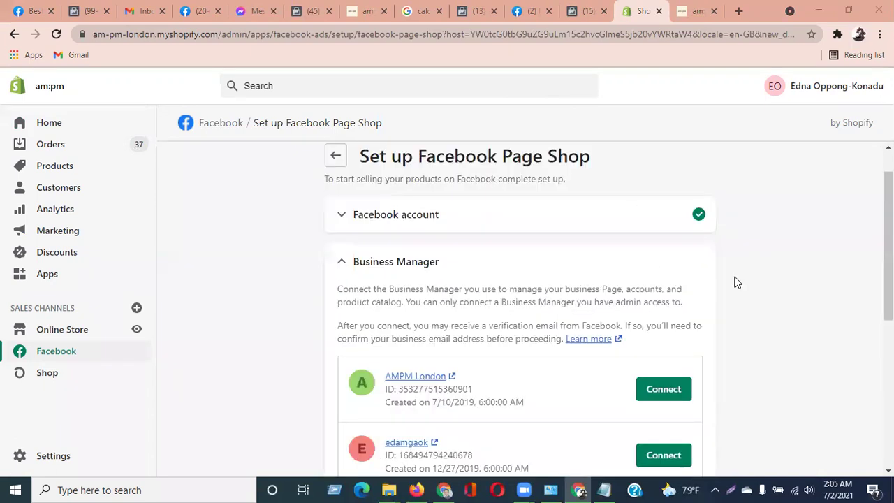
- Expand the Facebook account section to check the linked account, collapse it and look over the Business Manager list
left_click(376, 215)
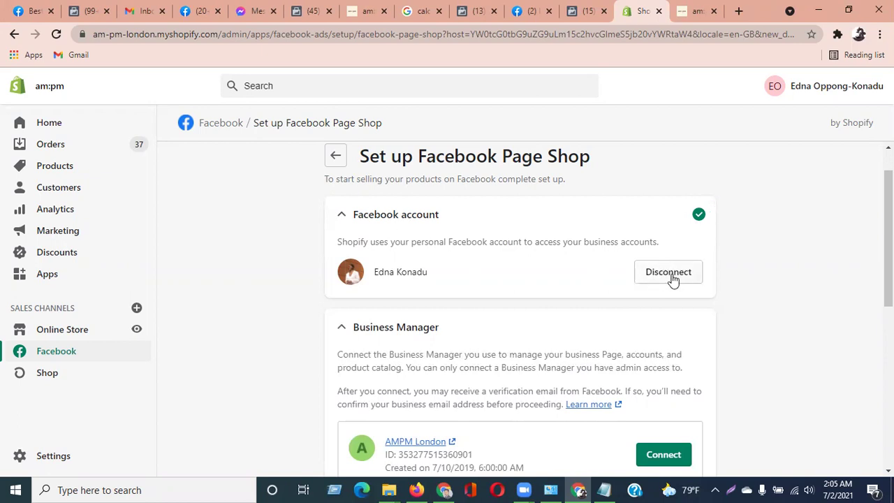
left_click(343, 214)
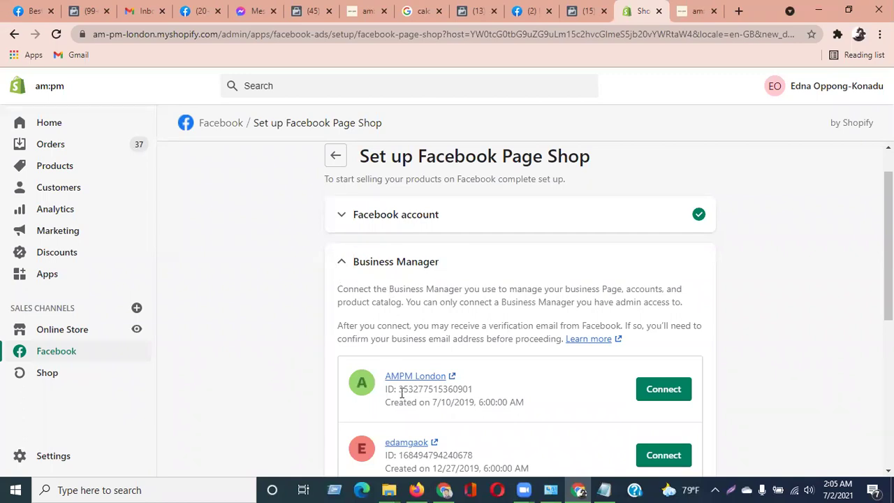
scroll(489, 412, "down", 2)
scroll(497, 345, "up", 2)
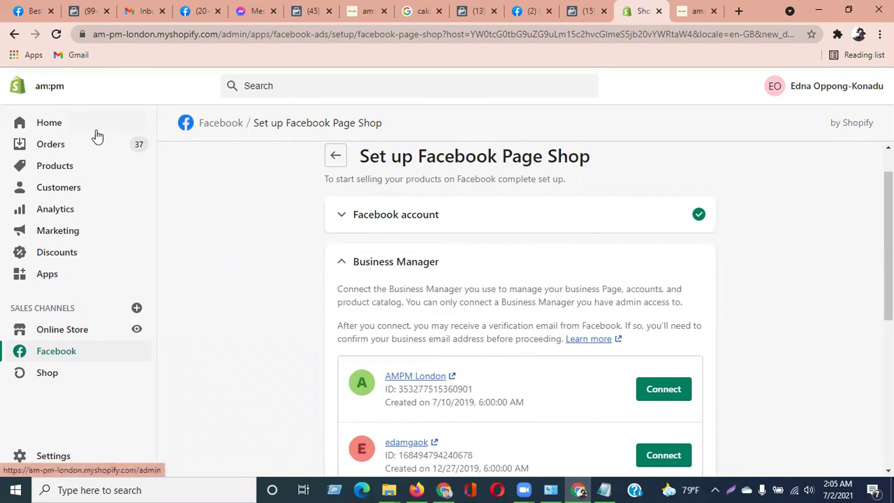
- Check the business selected in Facebook Business Settings, return to Shopify and connect the AMPM London Business Manager
left_click(312, 11)
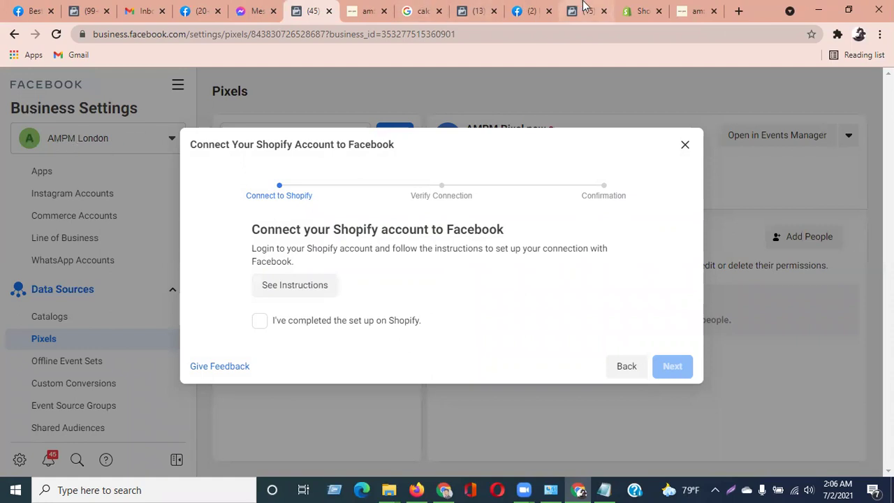
left_click(631, 9)
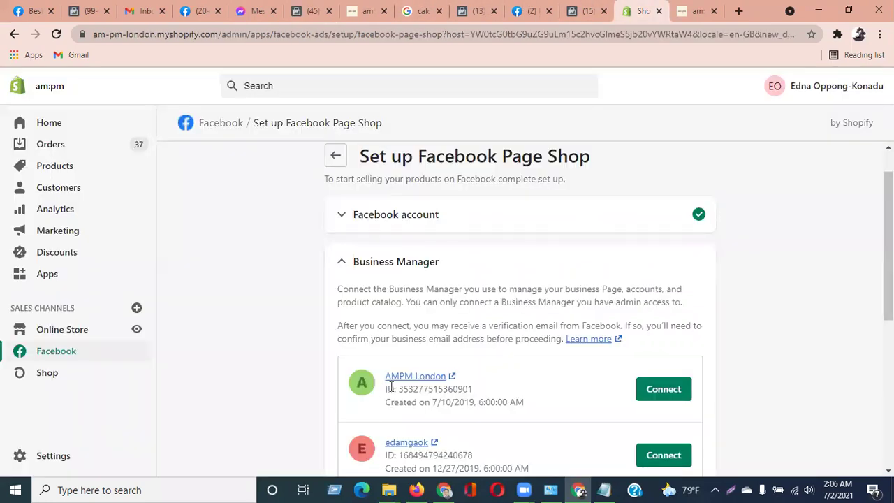
left_click(680, 389)
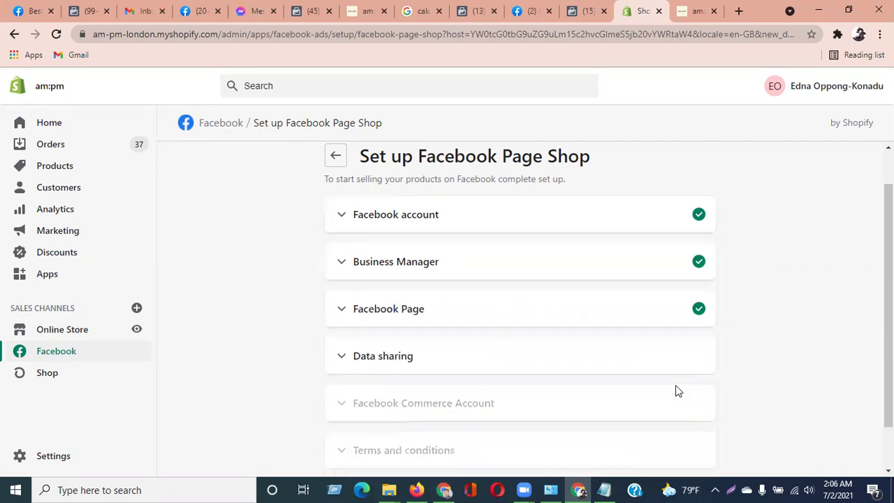
- Open the Data sharing section of the setup and enable customer data sharing
left_click(705, 351)
scroll(725, 309, "down", 2)
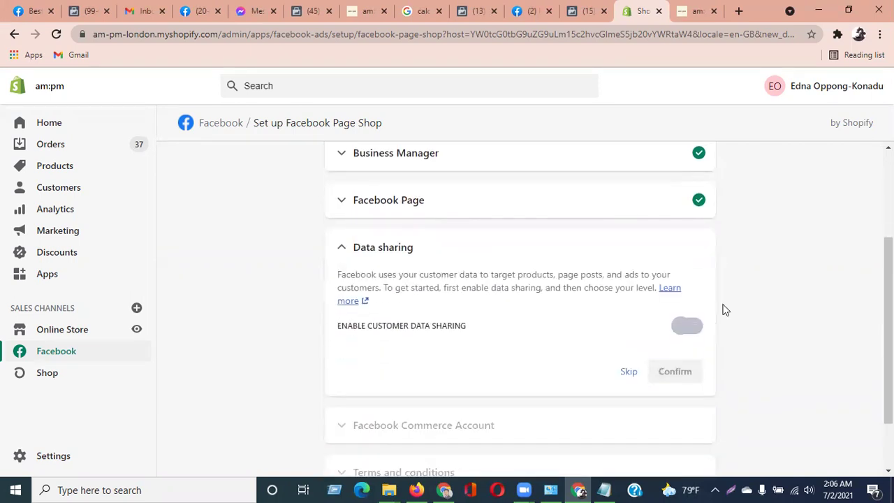
left_click(684, 329)
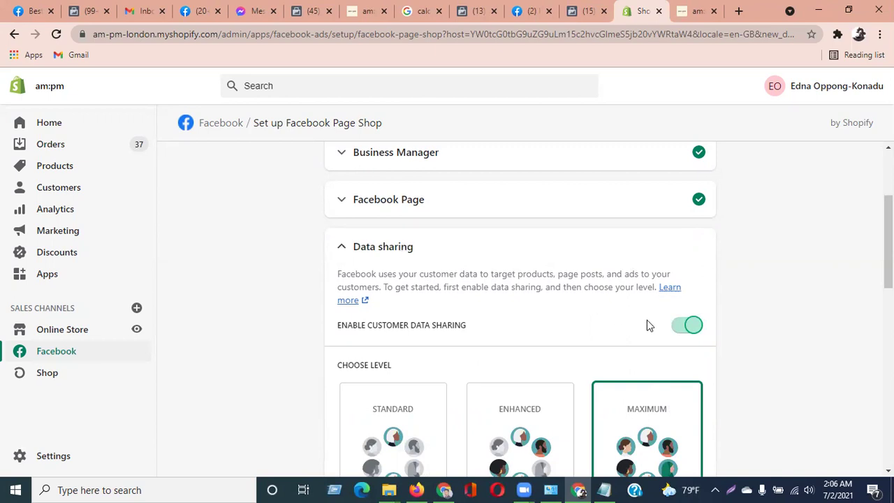
- Connect AMPM Pixel new as the pixel for tracking behaviour and reopen the Data sharing section to check the connected pixel
scroll(678, 324, "down", 5)
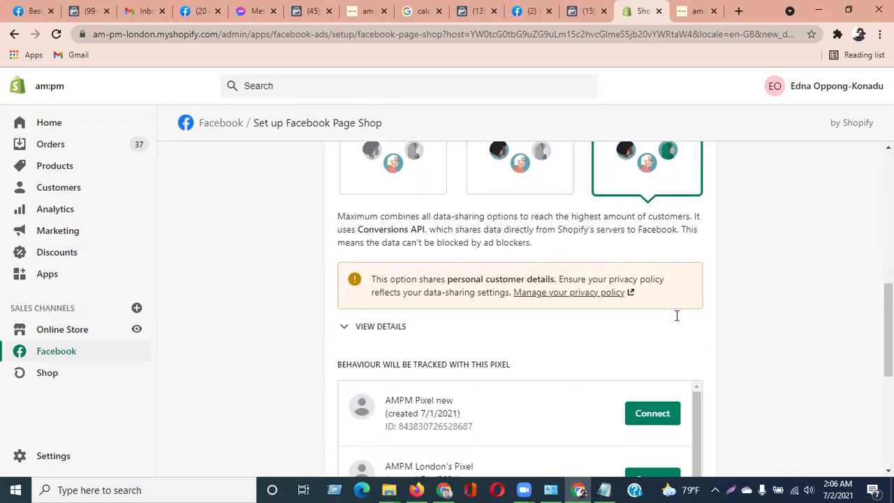
scroll(677, 316, "down", 2)
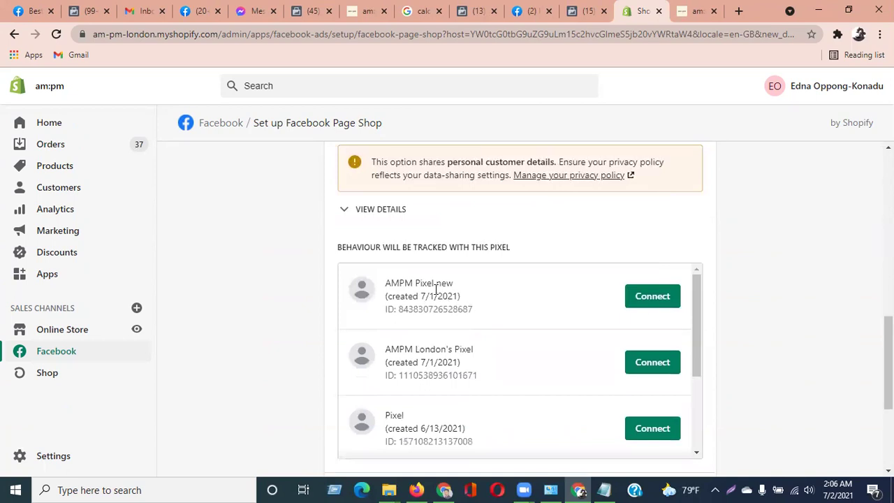
scroll(439, 296, "down", 2)
scroll(454, 368, "up", 2)
left_click_drag(388, 345, 480, 349)
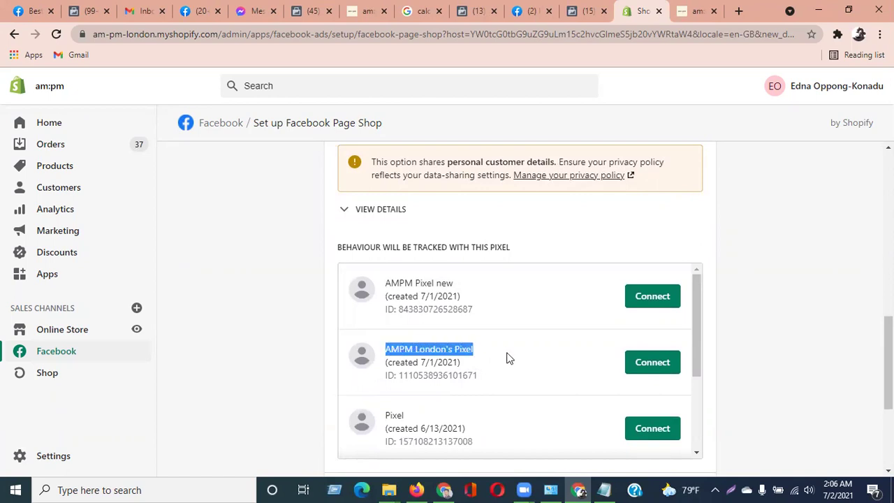
left_click_drag(385, 282, 454, 283)
scroll(435, 297, "up", 6)
scroll(435, 301, "down", 8)
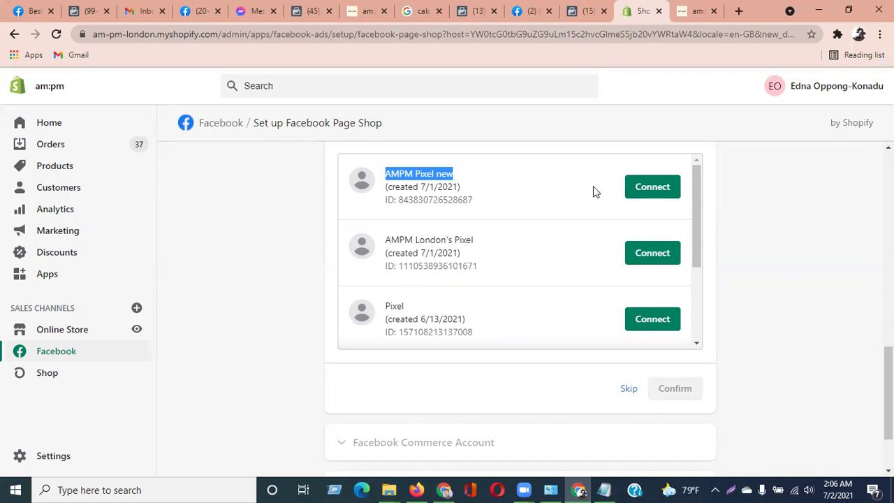
left_click(639, 189)
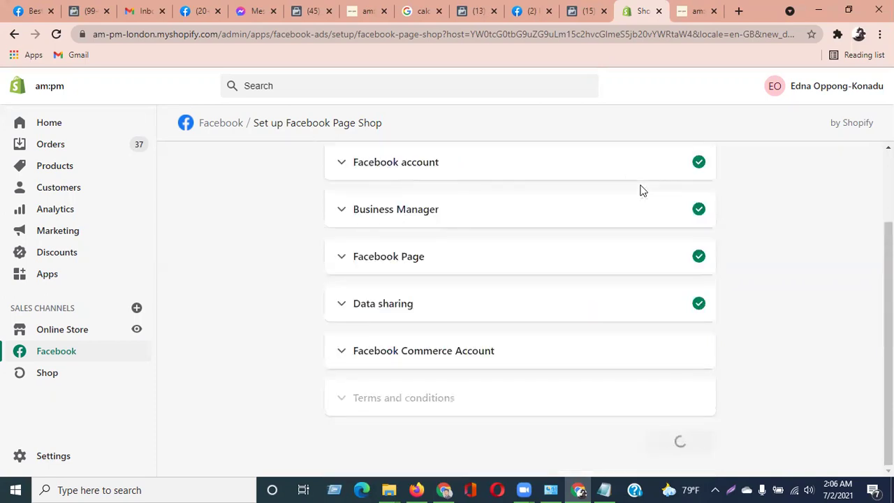
left_click(389, 308)
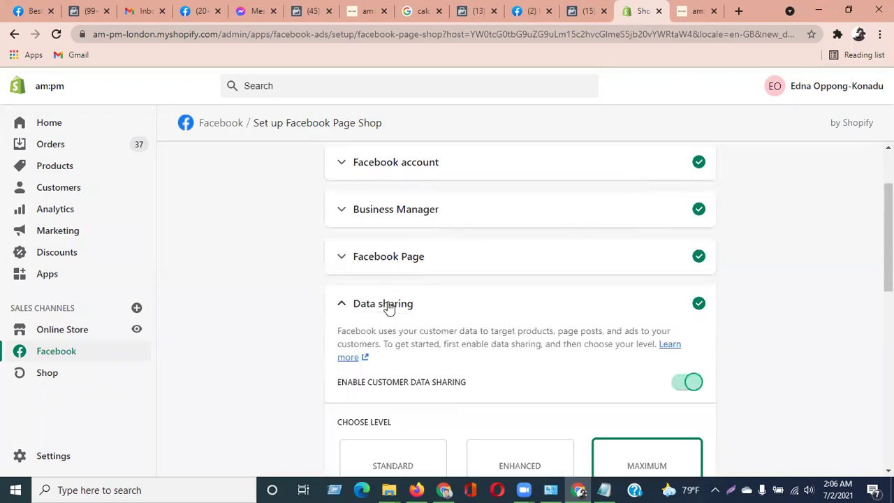
scroll(552, 349, "down", 8)
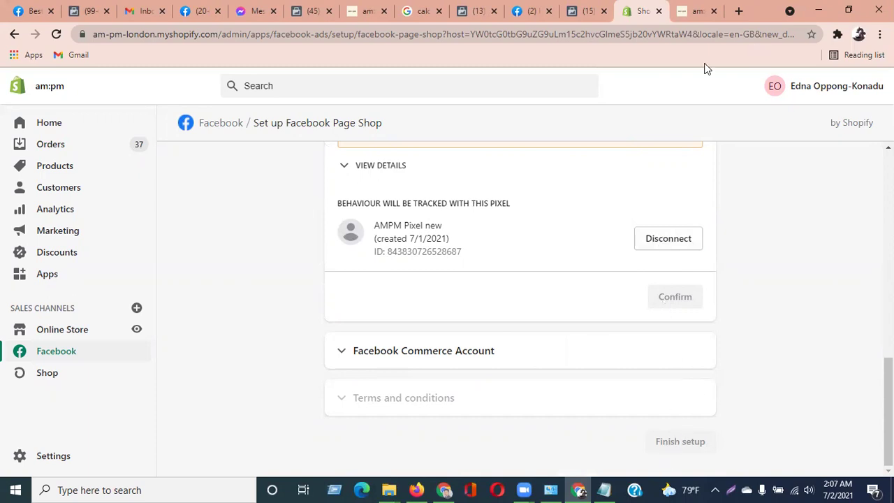
- Return to Facebook Business Settings, mark the Shopify setup as completed and continue to the Verify Connection stage
left_click(314, 7)
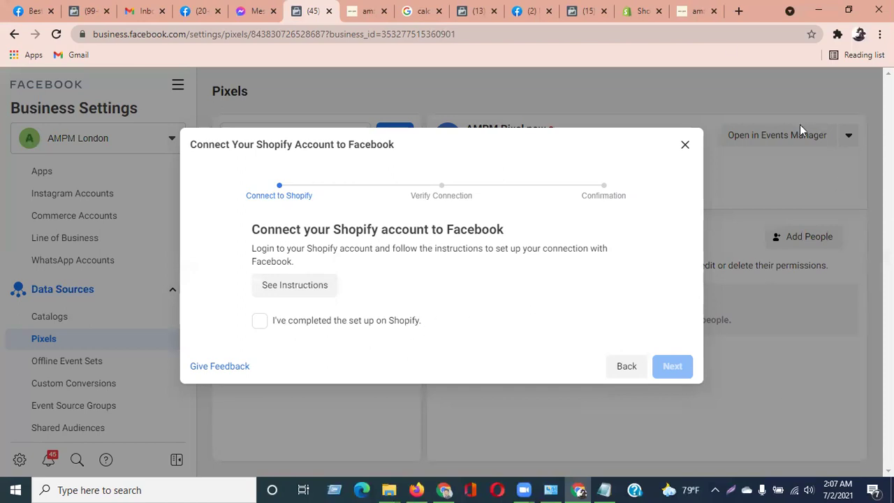
left_click(631, 12)
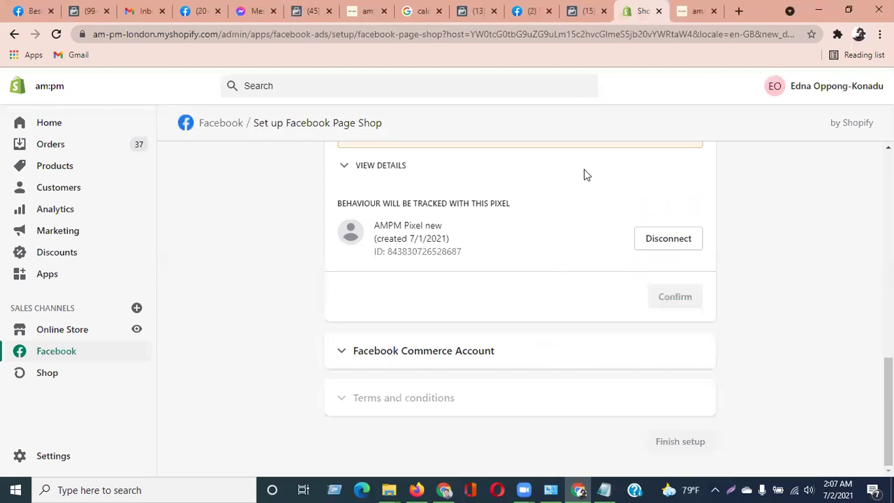
left_click(308, 11)
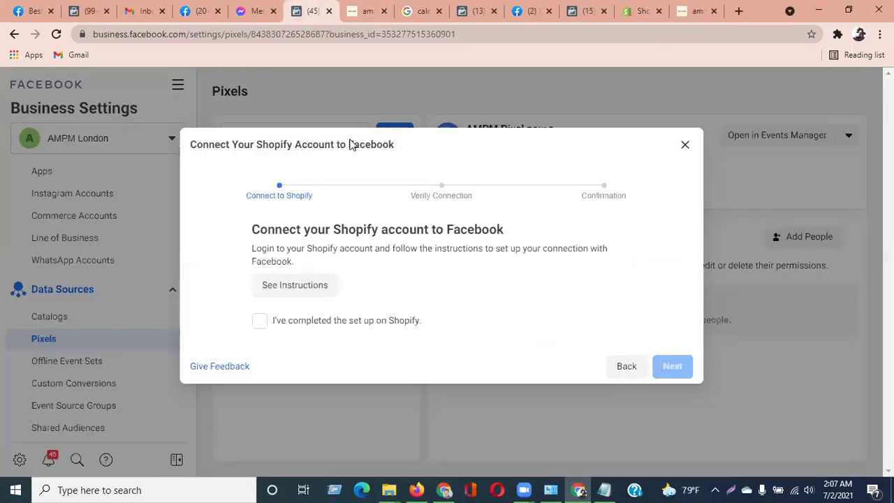
left_click(260, 322)
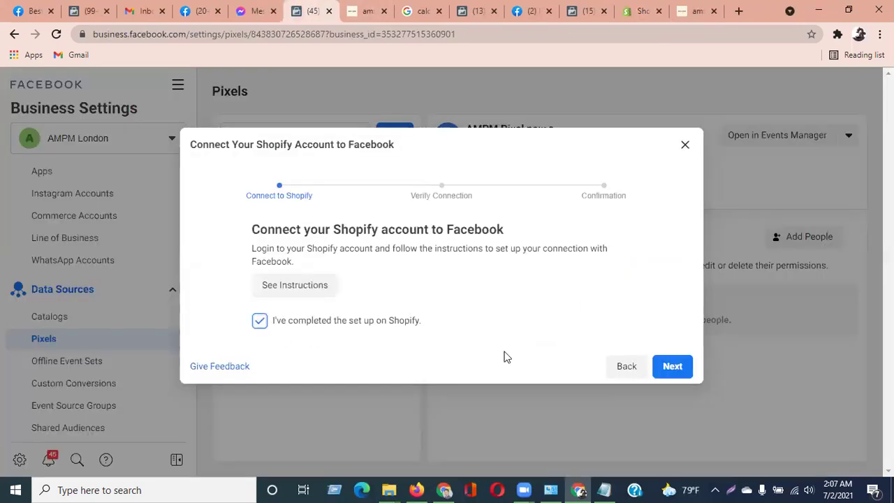
left_click(671, 374)
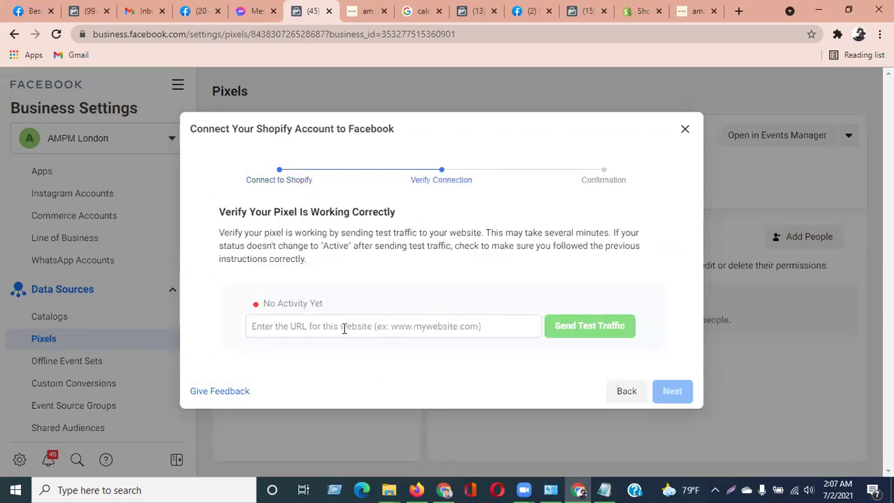
- Check the pixel connected in Shopify's Facebook setup and return to the pixel verification dialog
left_click(445, 329)
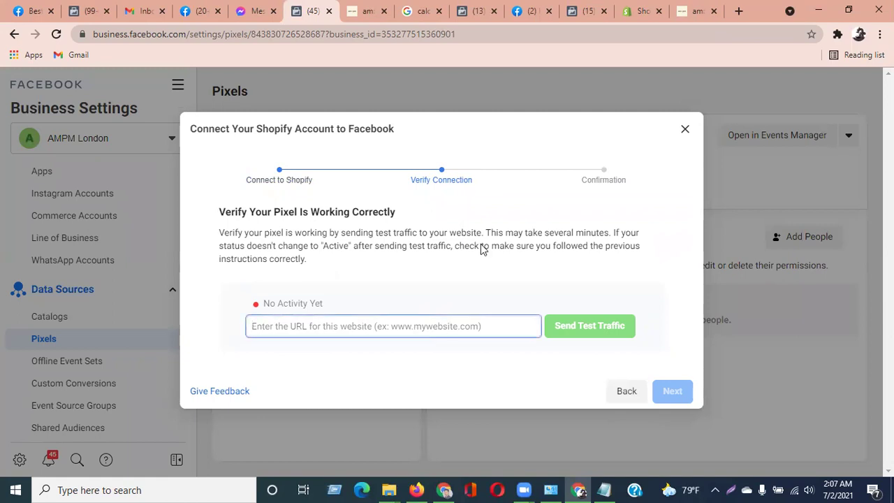
left_click(641, 14)
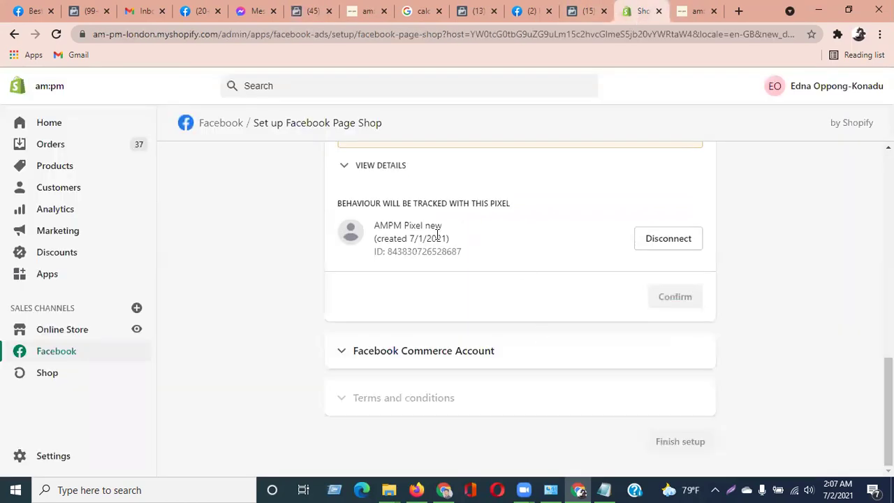
left_click(309, 10)
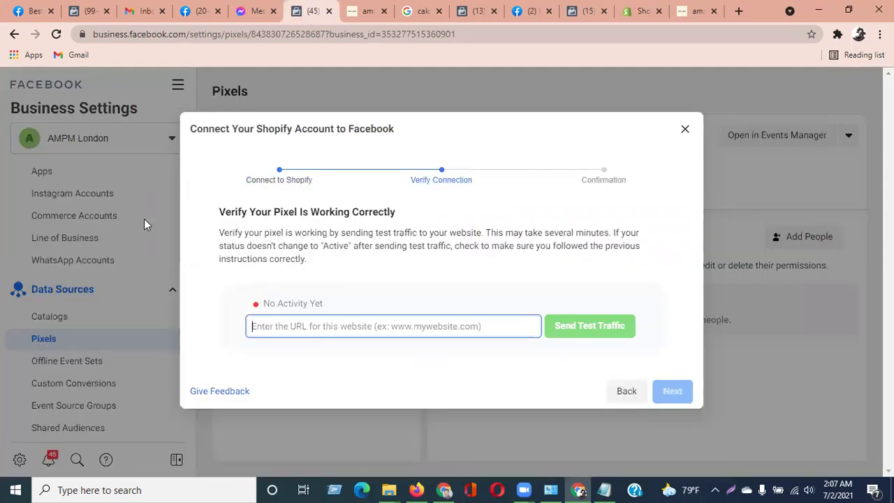
left_click(642, 12)
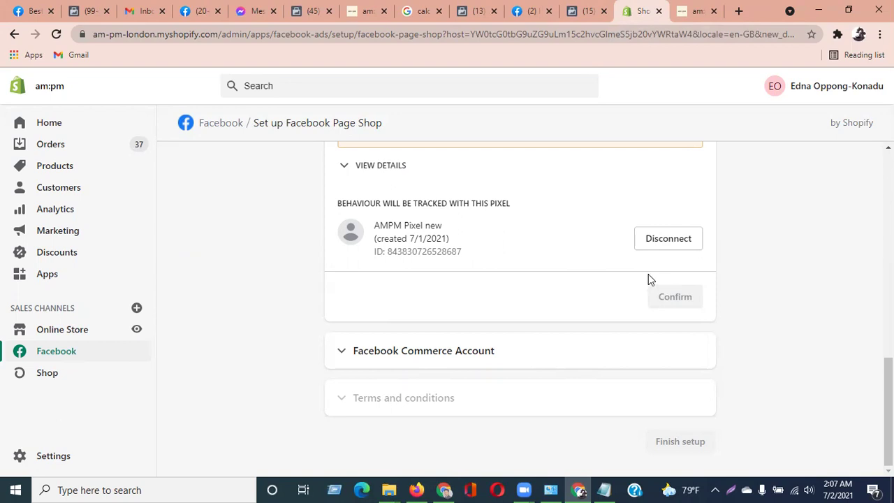
left_click(311, 11)
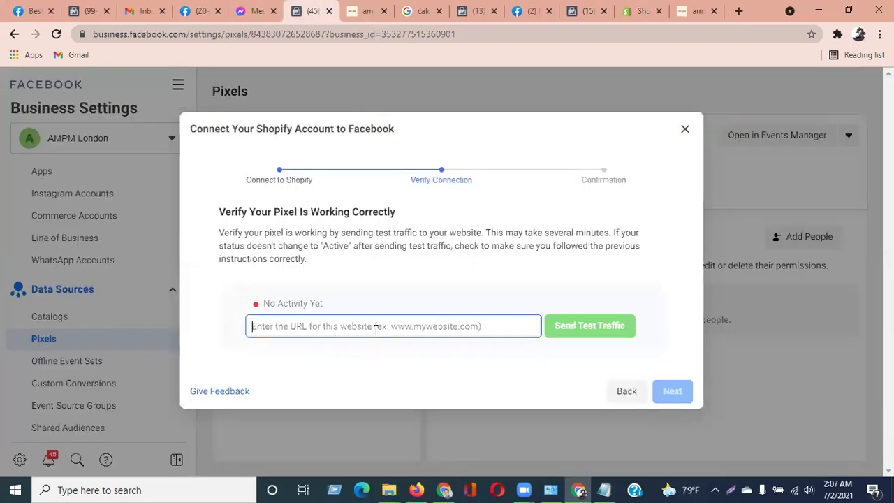
left_click(694, 11)
left_click_drag(168, 33, 91, 33)
key("ctrl+c")
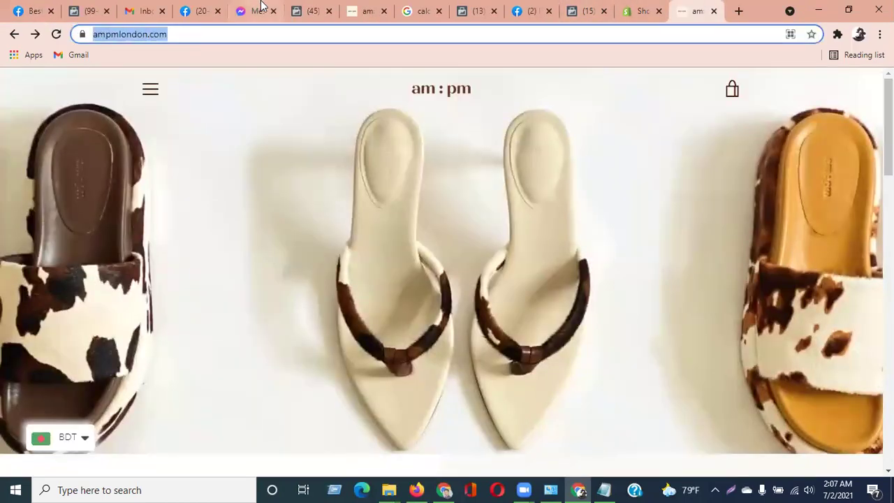
left_click(302, 10)
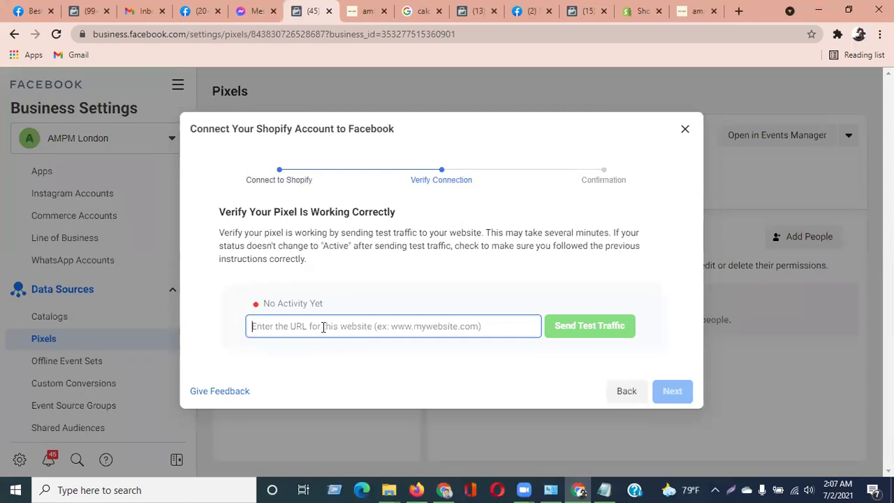
key("ctrl+v")
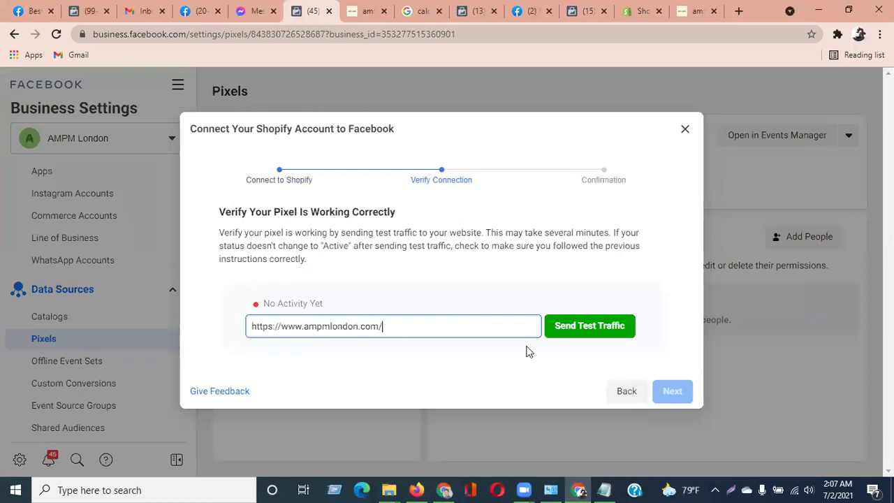
left_click(588, 328)
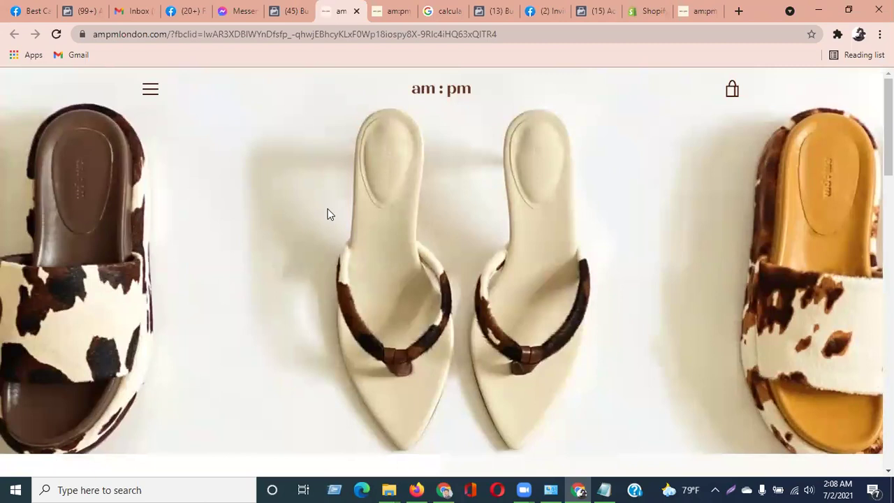
- Check the verification progress in Business Settings, return to the store page opened for test traffic and close it
left_click(292, 10)
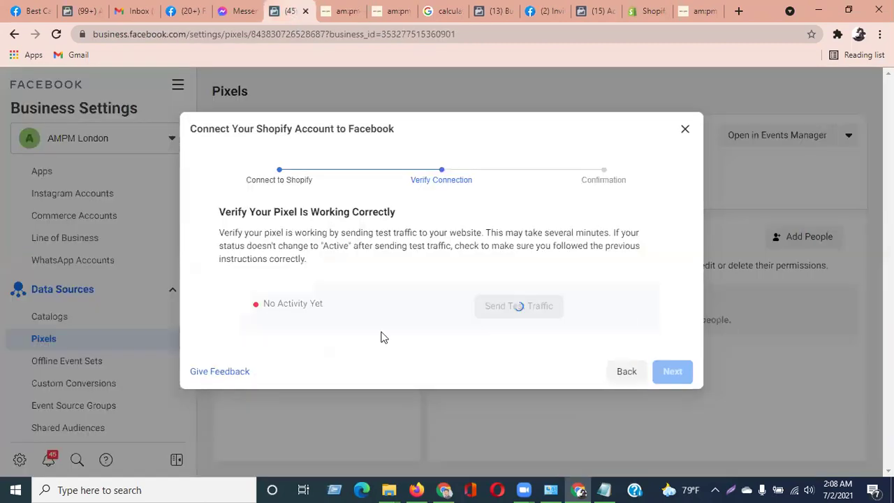
left_click(343, 11)
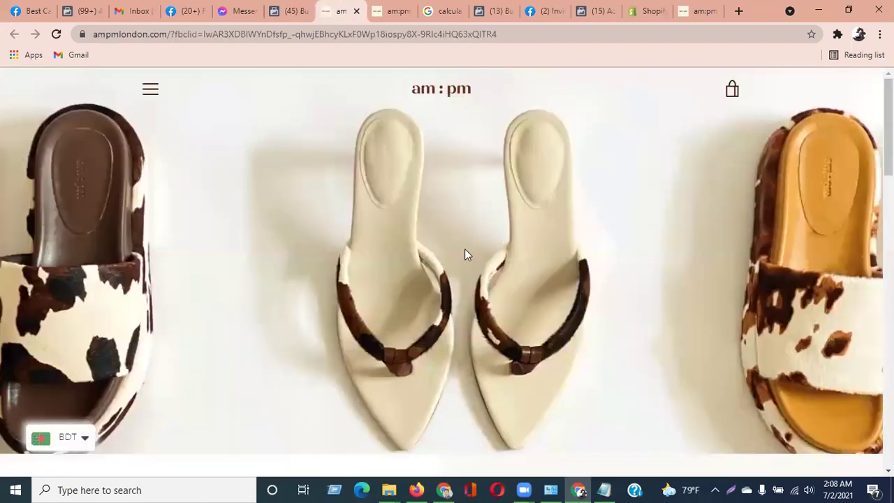
left_click(356, 10)
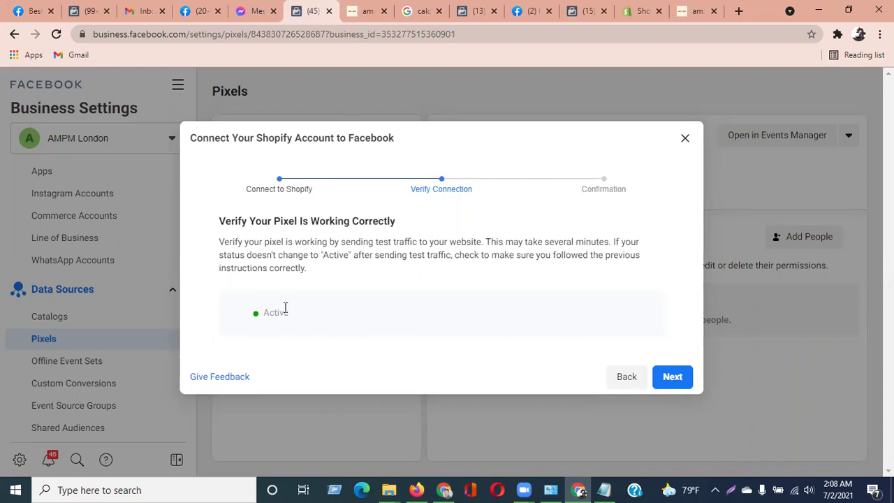
- Check the pixel's activity status, continue to the Confirmation stage and finish connecting the Shopify account
left_click_drag(257, 313, 292, 318)
left_click(672, 378)
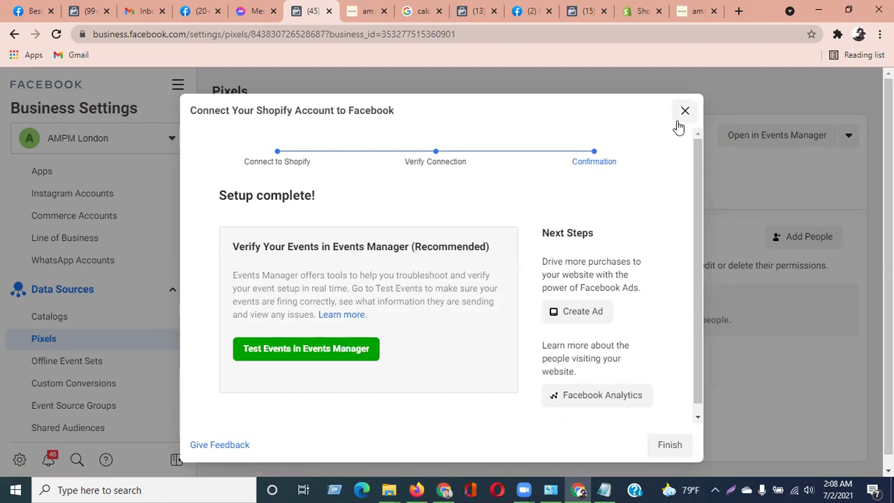
left_click(668, 443)
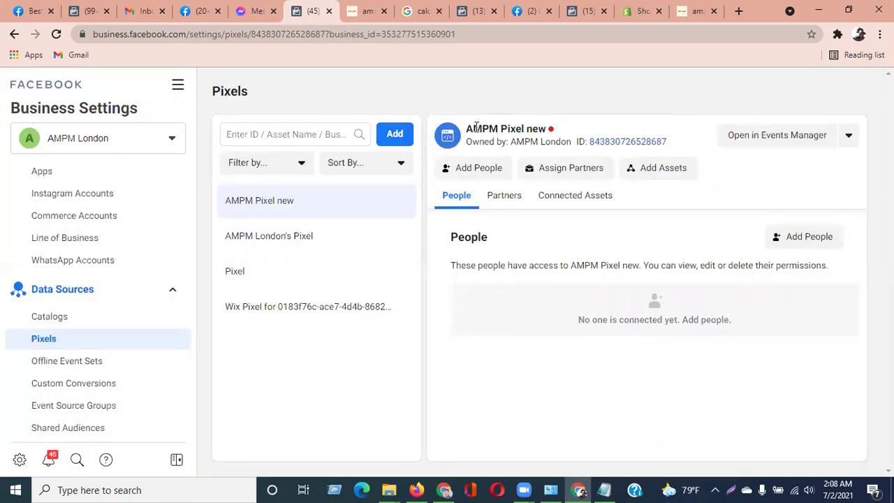
- Reload the Pixels page and check the activity status beside AMPM Pixel new
left_click_drag(472, 128, 549, 129)
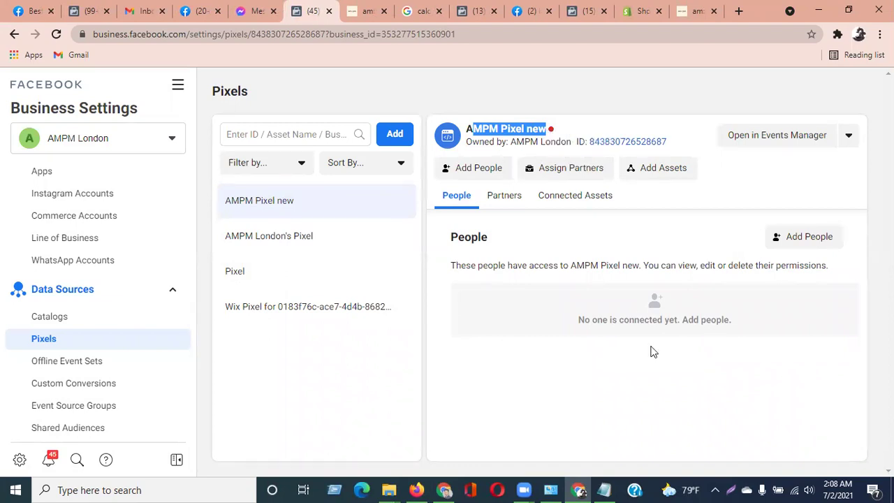
left_click(55, 34)
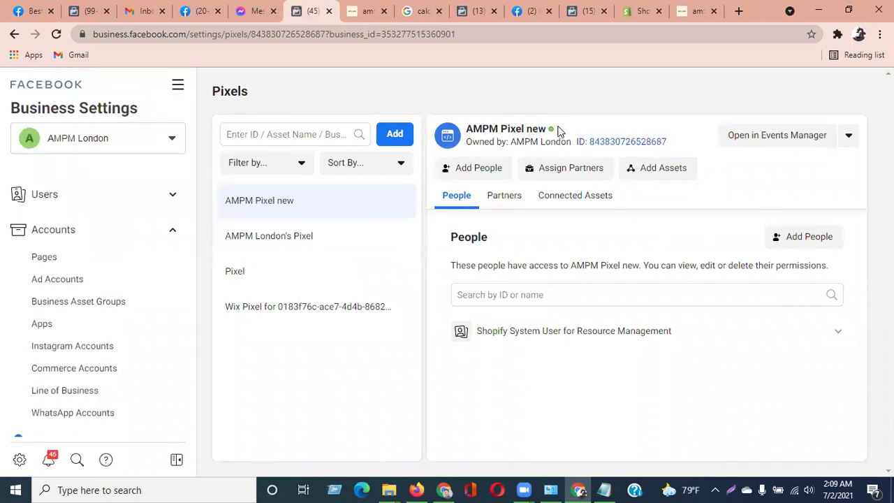
triple_click(519, 128)
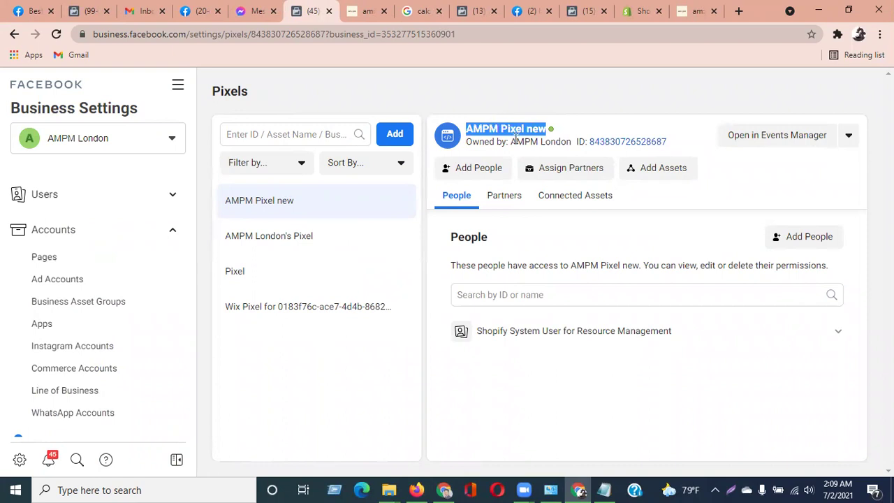